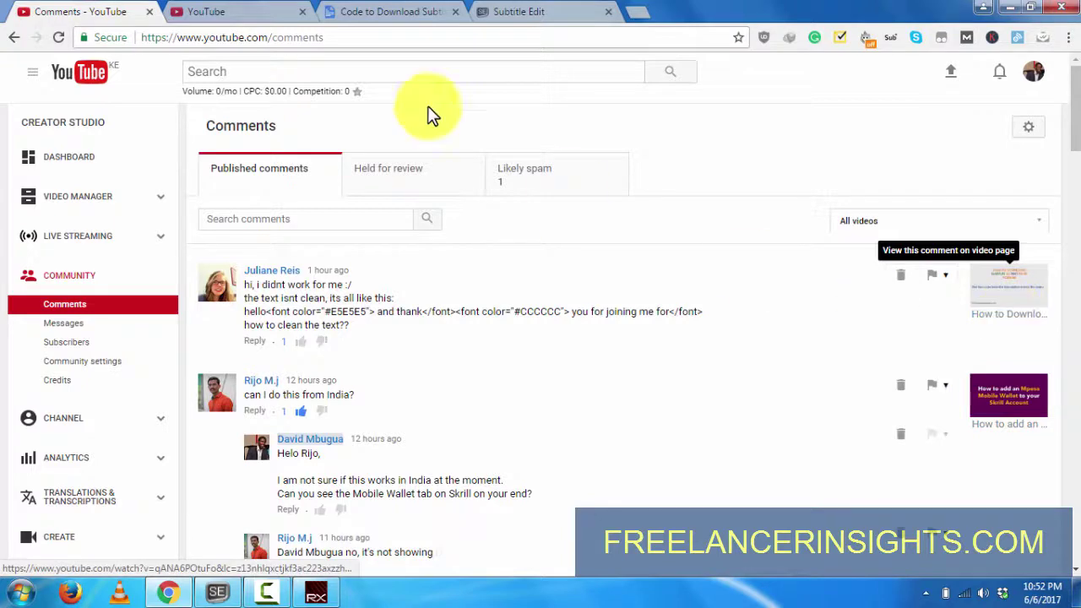
# Step: Open the video's public watch page in a new tab from its Video URL link
pyautogui.click(259, 20)
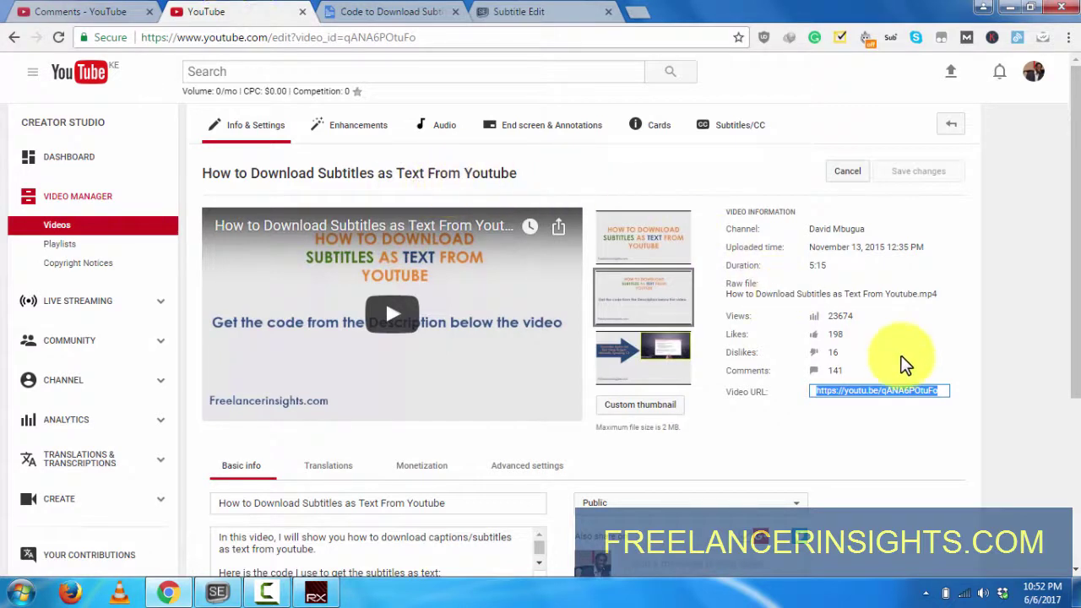
pyautogui.rightClick(865, 391)
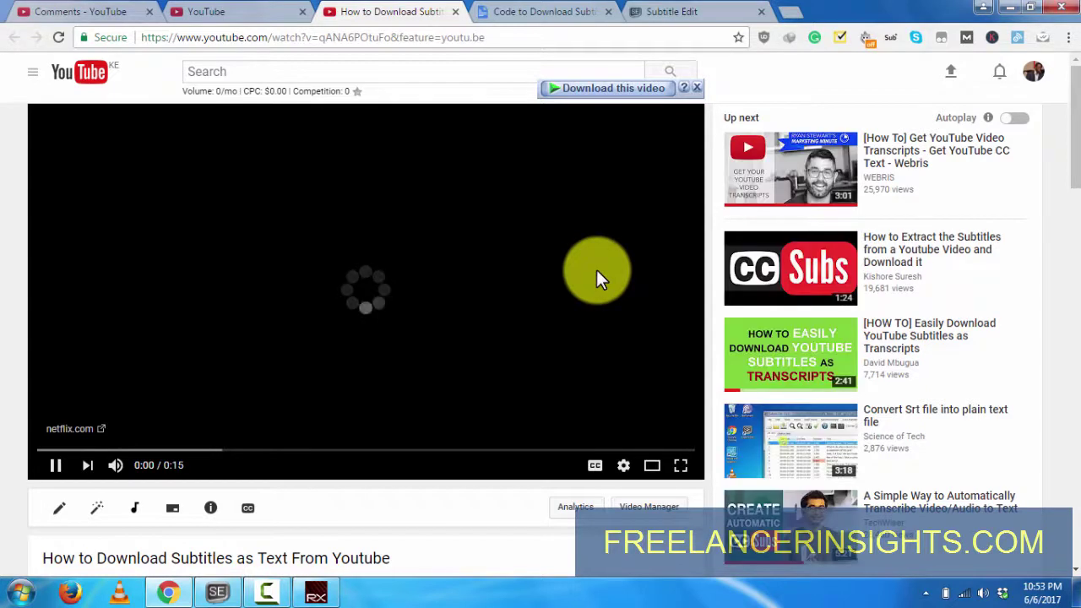
# Step: Copy the whole code line from the Google Drive code file
pyautogui.click(526, 10)
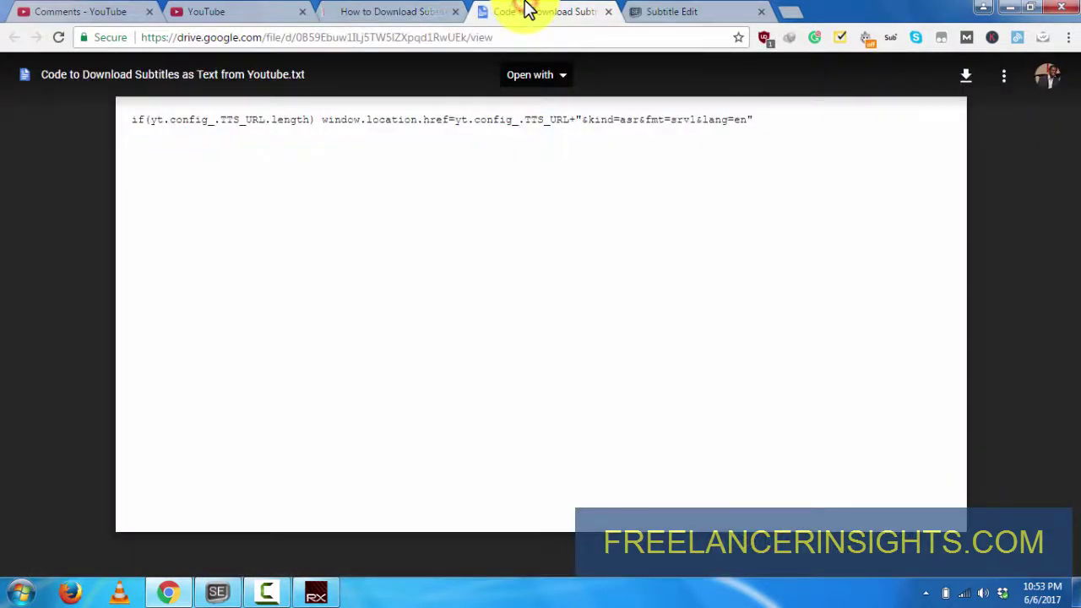
pyautogui.tripleClick(414, 120)
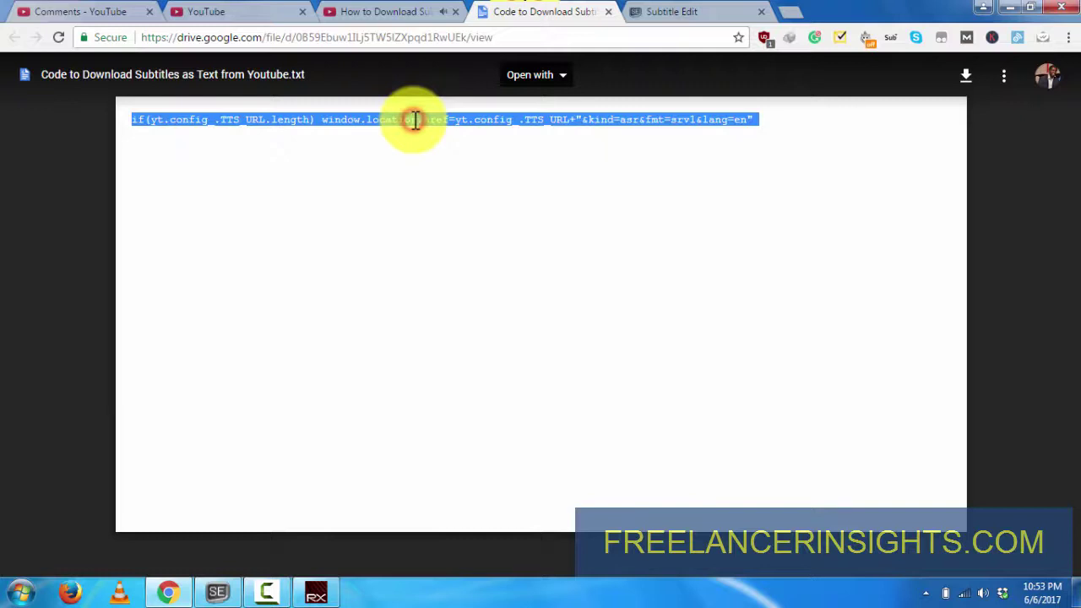
pyautogui.rightClick(425, 123)
pyautogui.click(455, 138)
# Step: Skip the ad, pause the video at 0:01 and turn on its captions
pyautogui.click(386, 11)
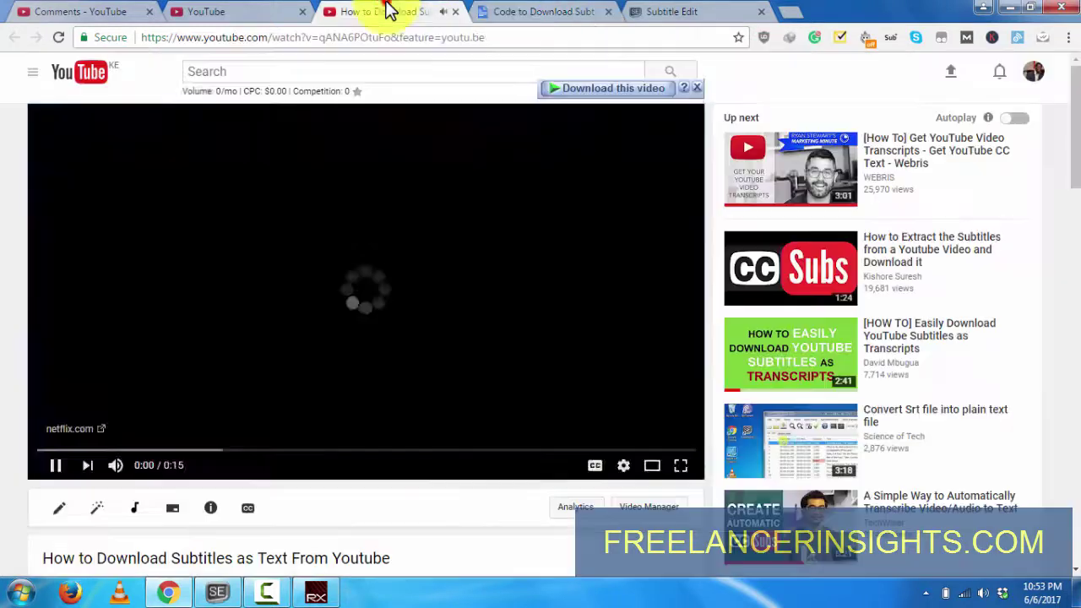
pyautogui.click(327, 313)
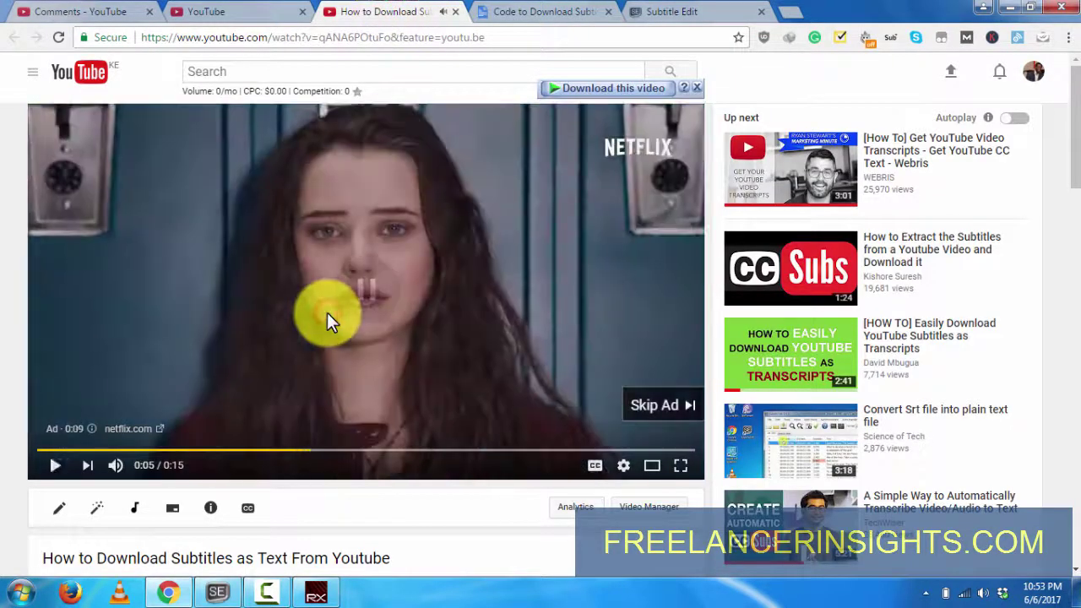
pyautogui.click(657, 407)
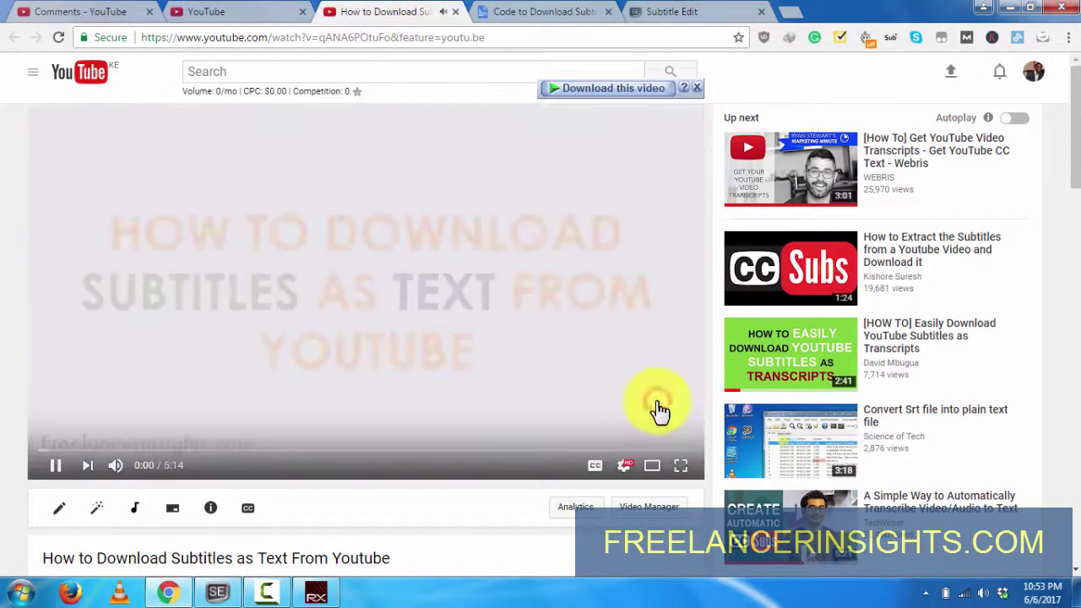
pyautogui.click(235, 355)
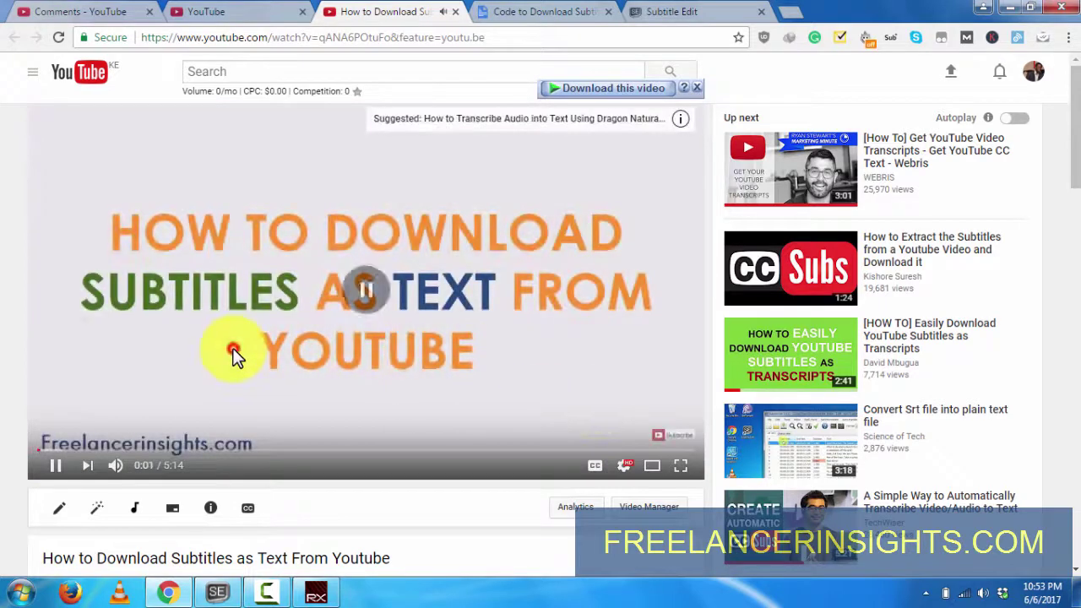
pyautogui.click(597, 474)
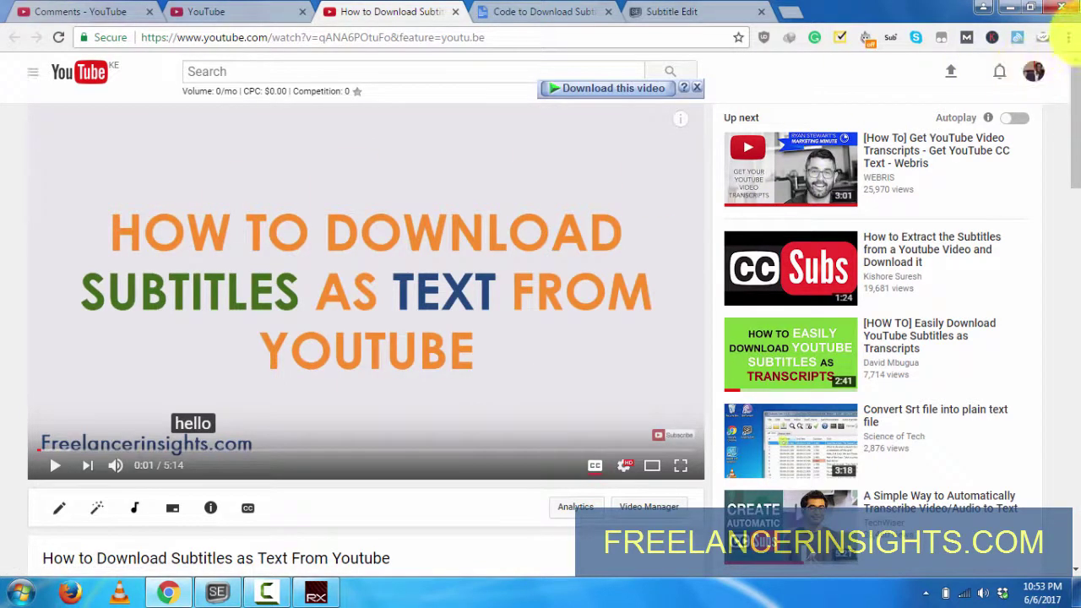
# Step: Open Chrome's Developer tools on the Console panel
pyautogui.click(1068, 43)
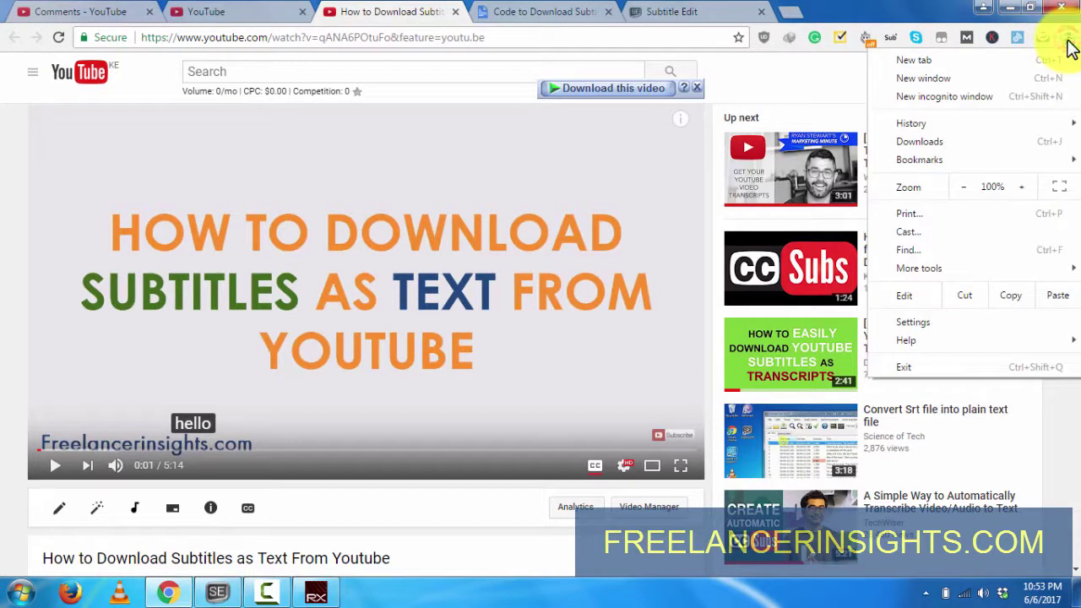
pyautogui.click(937, 271)
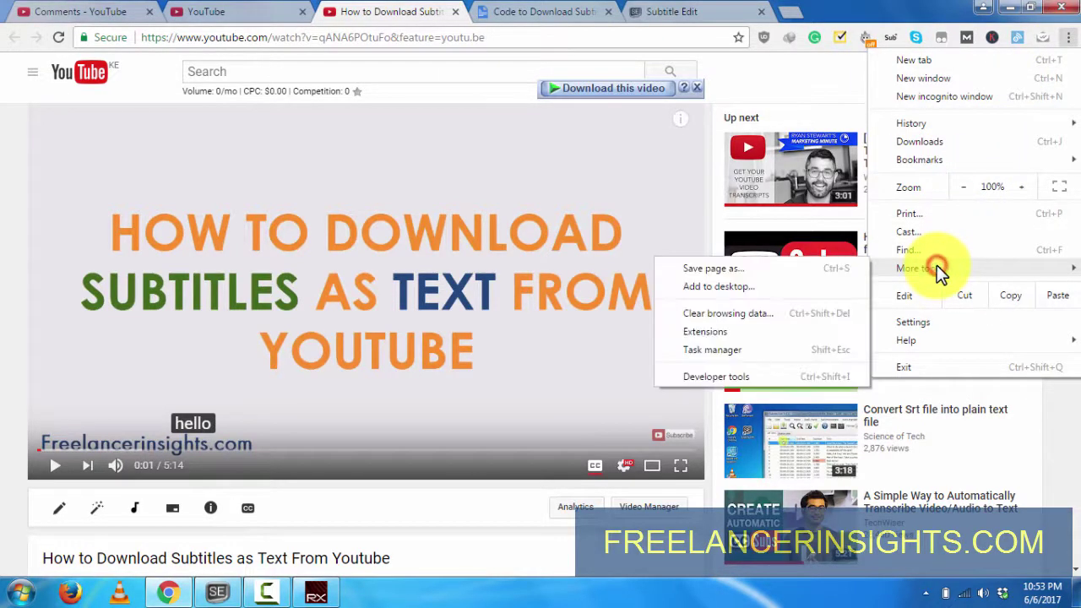
pyautogui.click(722, 377)
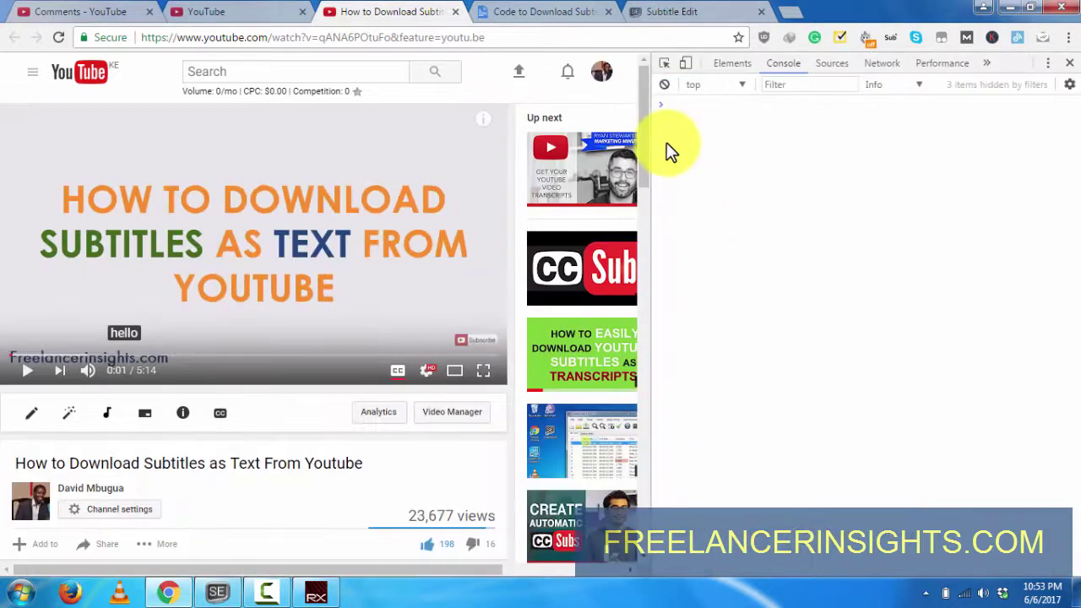
pyautogui.click(784, 66)
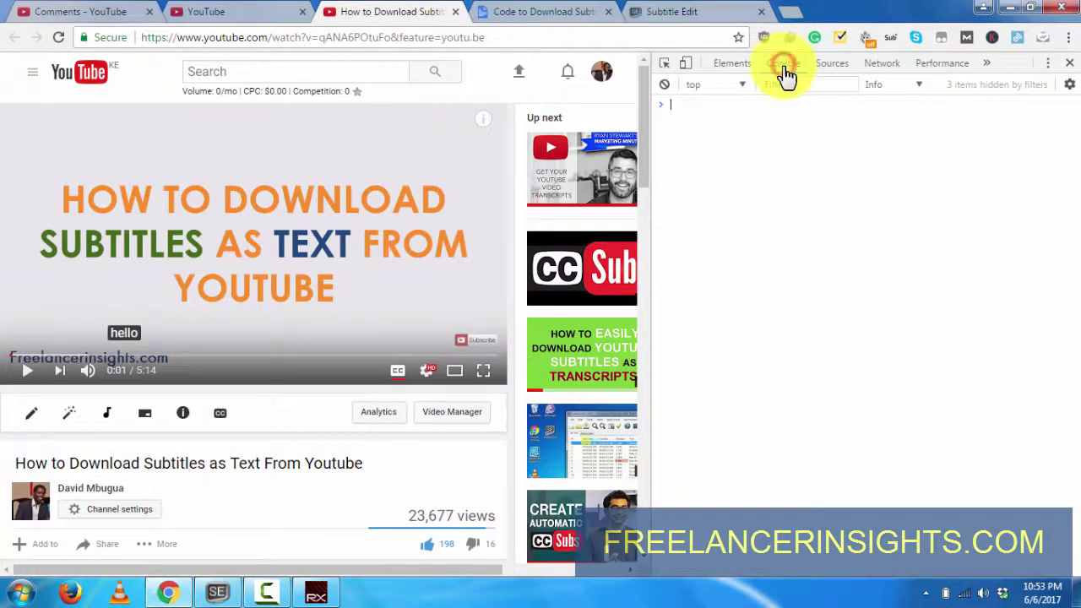
# Step: Paste the copied code into the console and run it to show the timedtext XML
pyautogui.click(548, 11)
pyautogui.rightClick(370, 119)
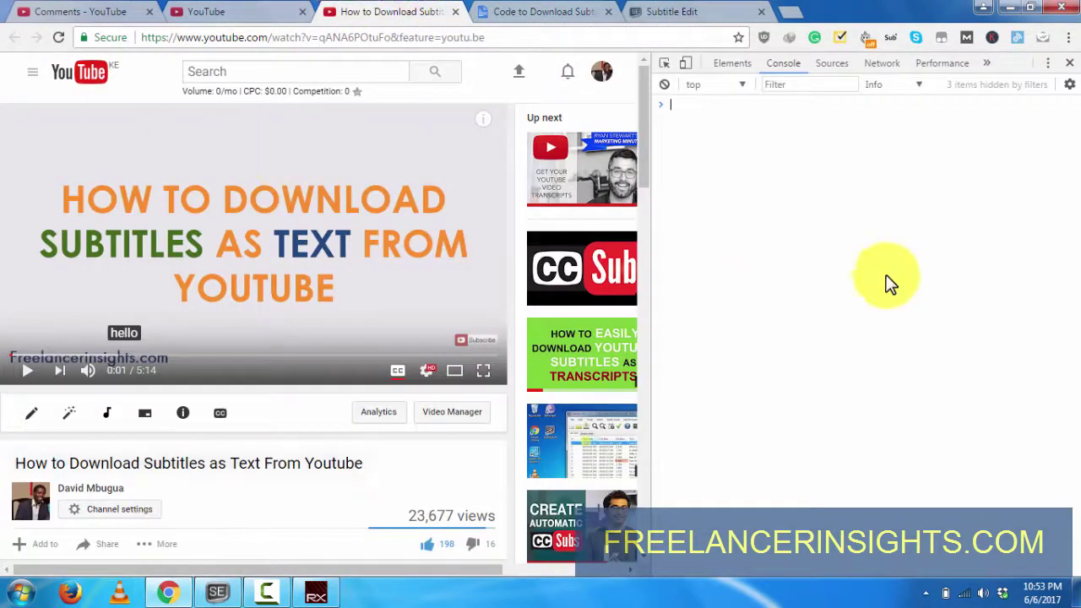
pyautogui.moveTo(645, 153); pyautogui.dragTo(644, 201)
pyautogui.click(253, 452)
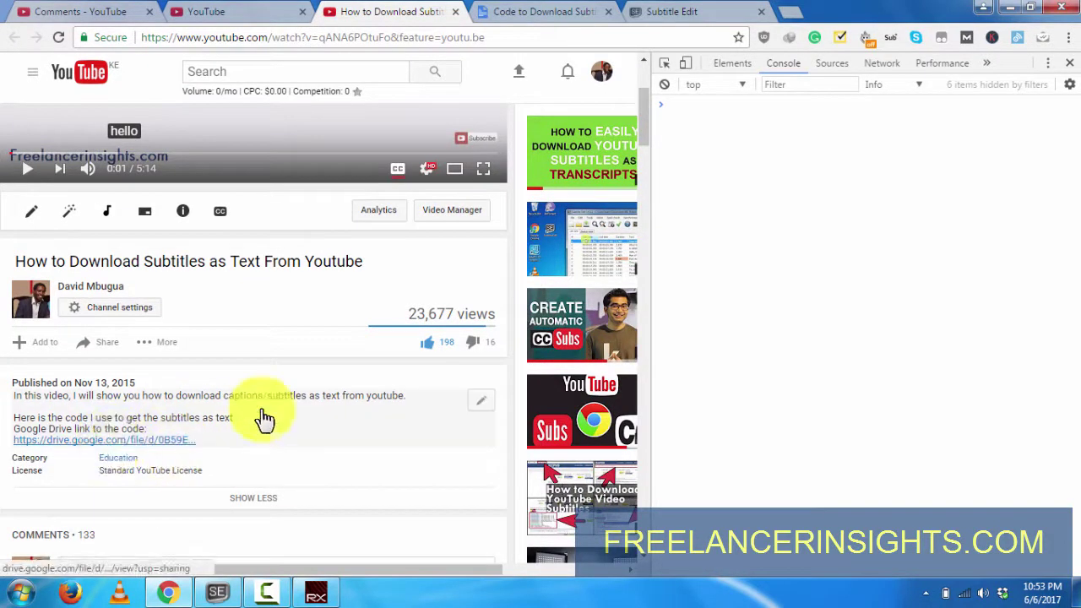
pyautogui.click(689, 108)
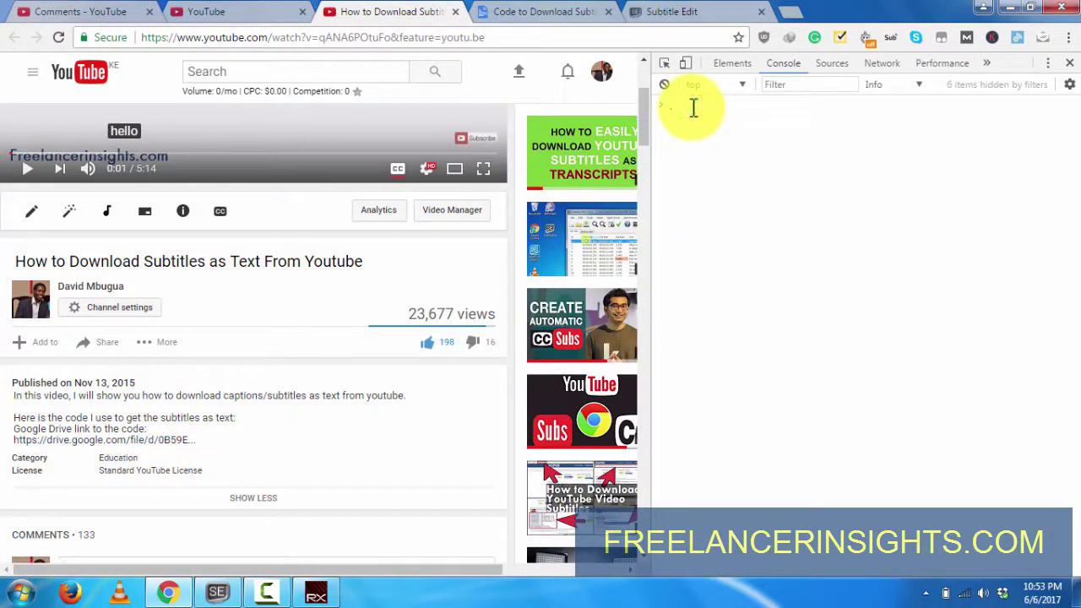
pyautogui.hotkey('ctrl', 'v')
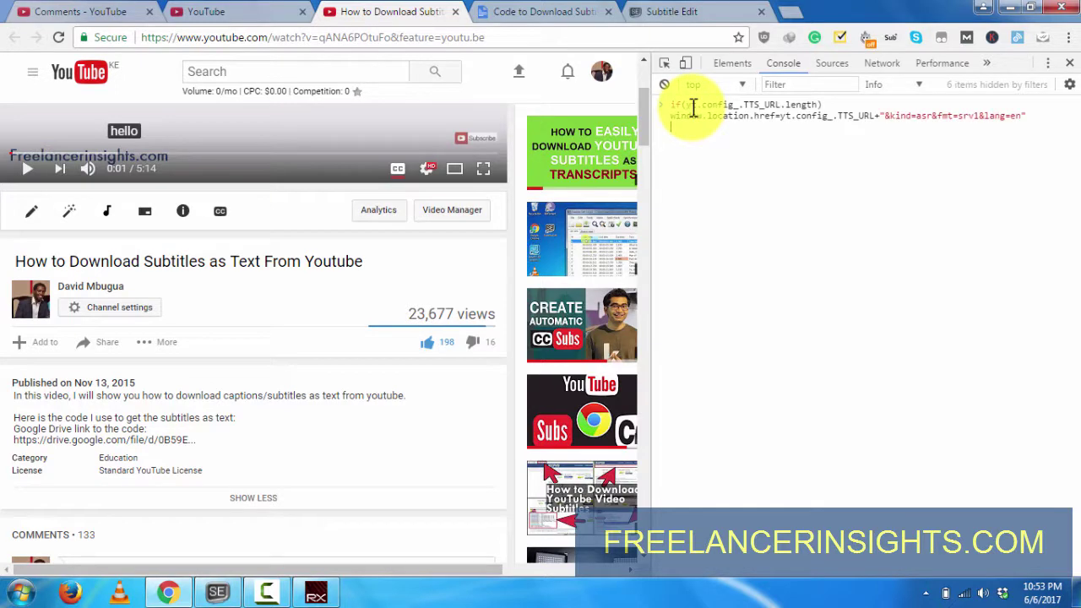
pyautogui.press('Return')
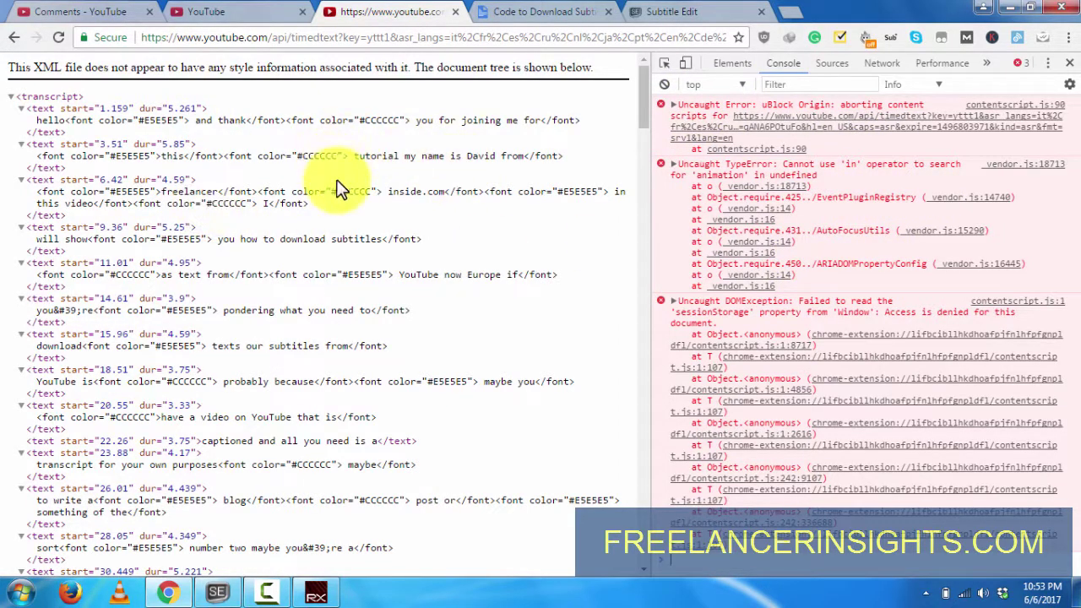
# Step: Save the XML page into a new FreelancerInsights folder 'Test for YouTube- Saving as Plain Text'
pyautogui.rightClick(258, 233)
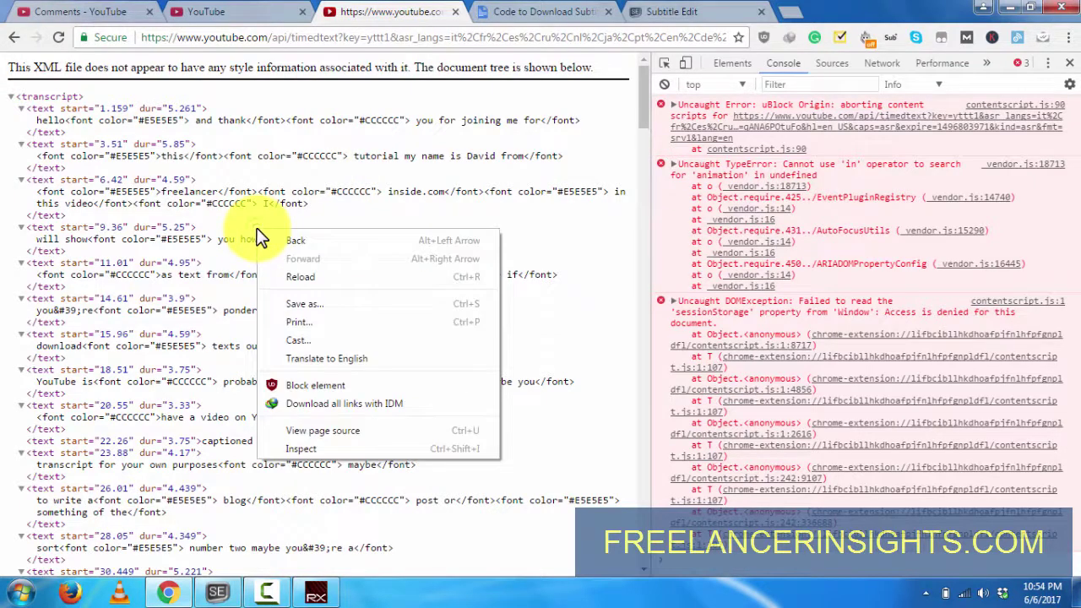
pyautogui.click(323, 305)
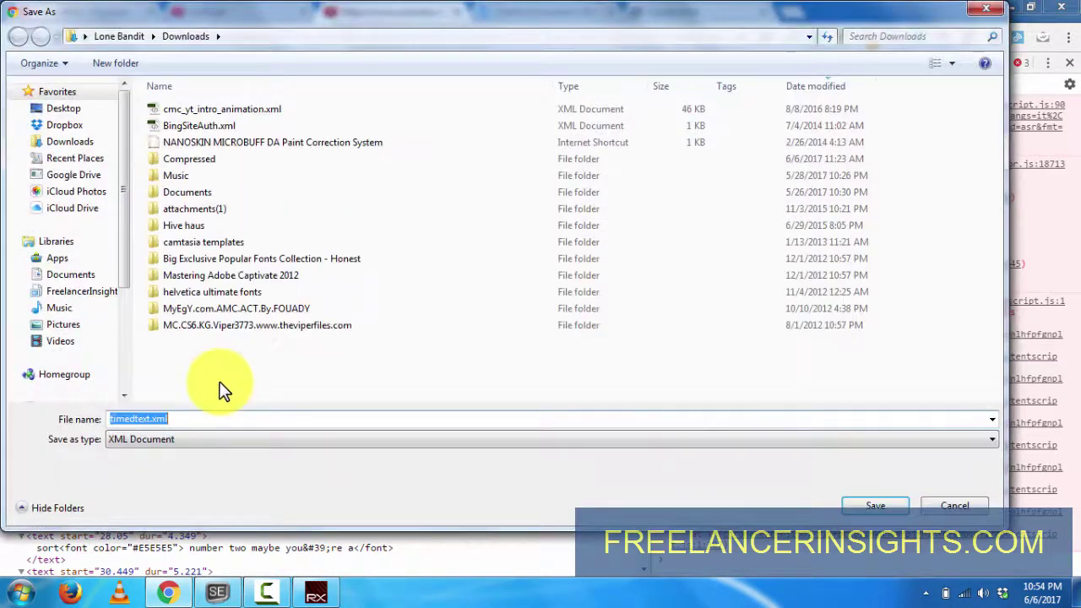
pyautogui.click(88, 294)
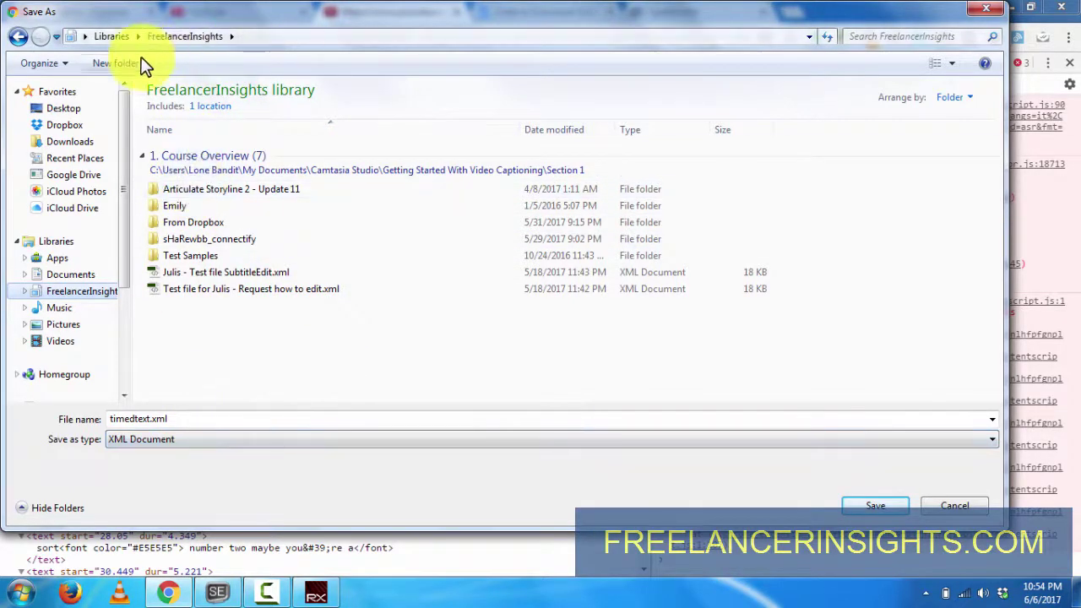
pyautogui.click(116, 63)
pyautogui.write('Te')
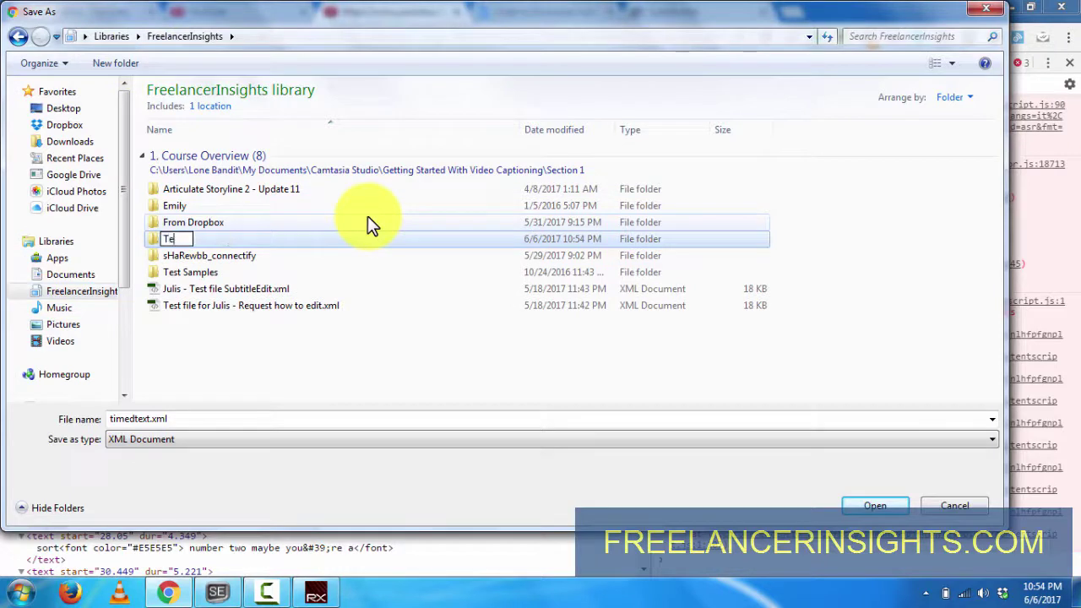
pyautogui.write('st for YouTube')
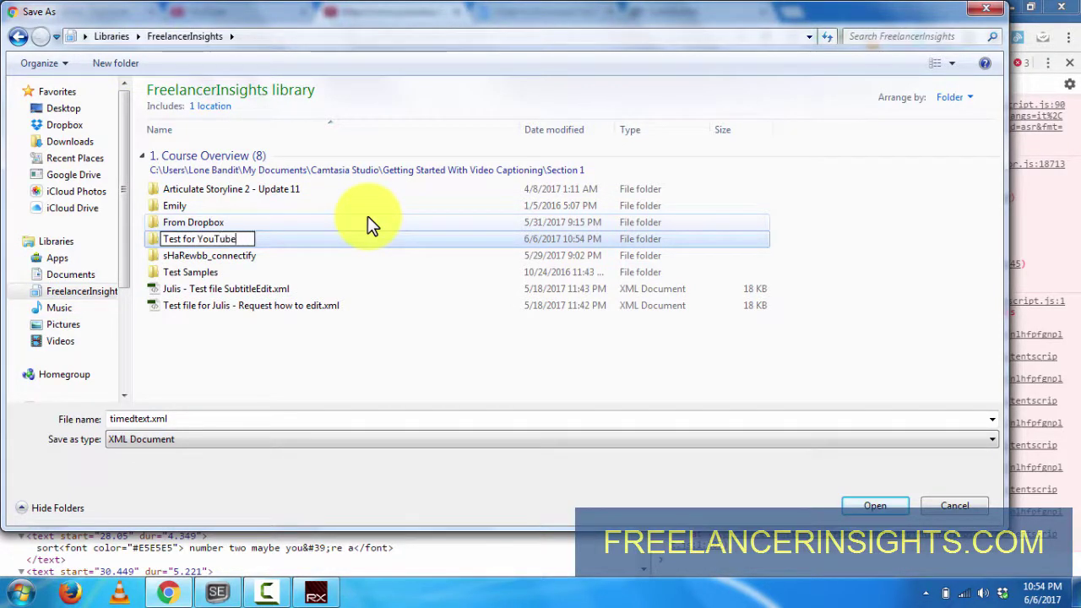
pyautogui.write('- Saving')
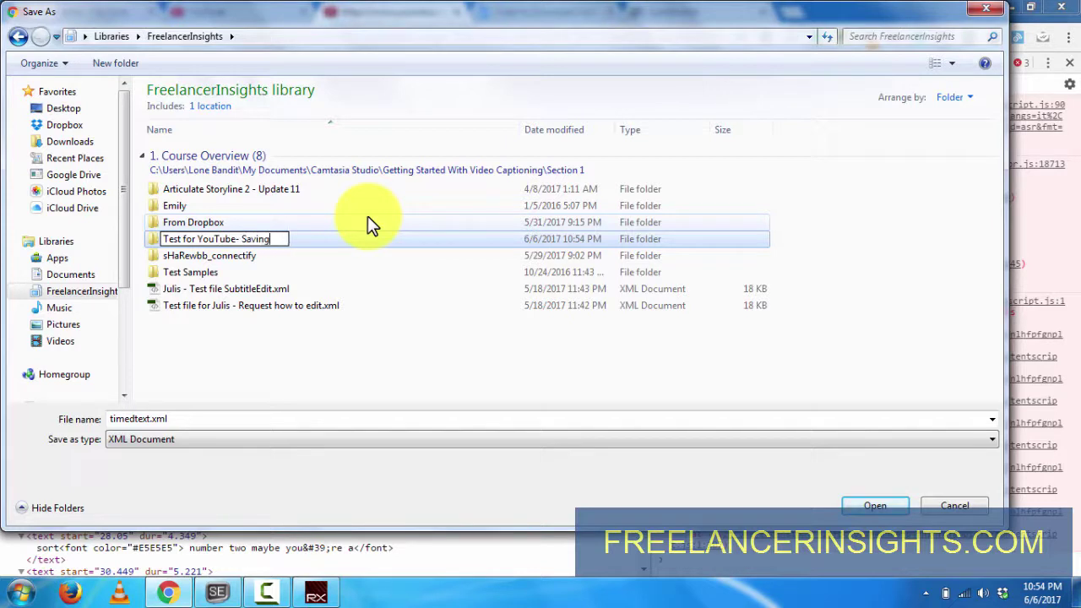
pyautogui.write(' as Plain ')
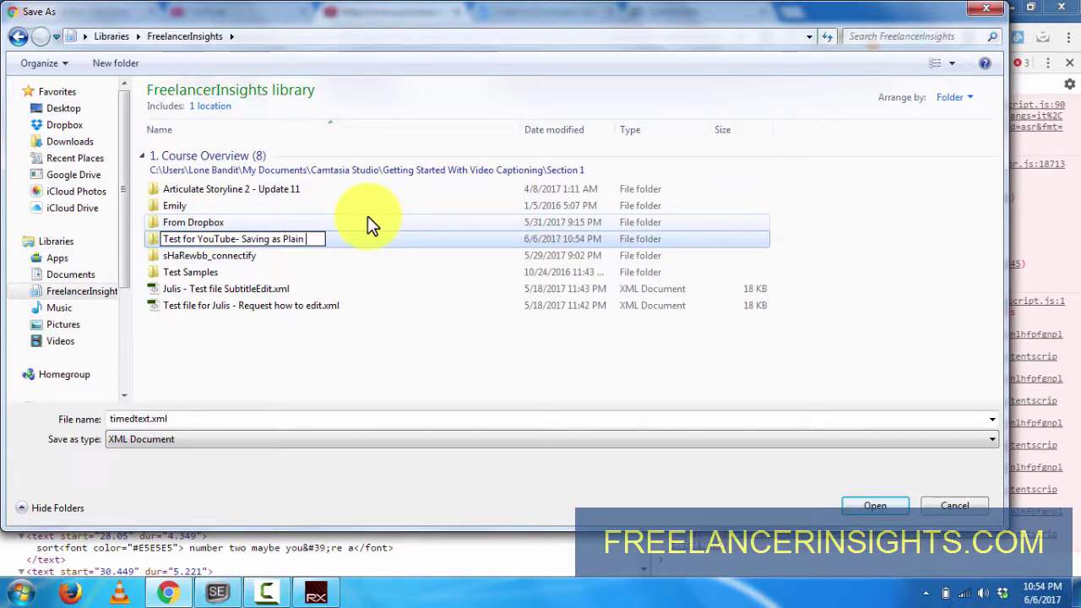
pyautogui.write('Text')
pyautogui.press('Return')
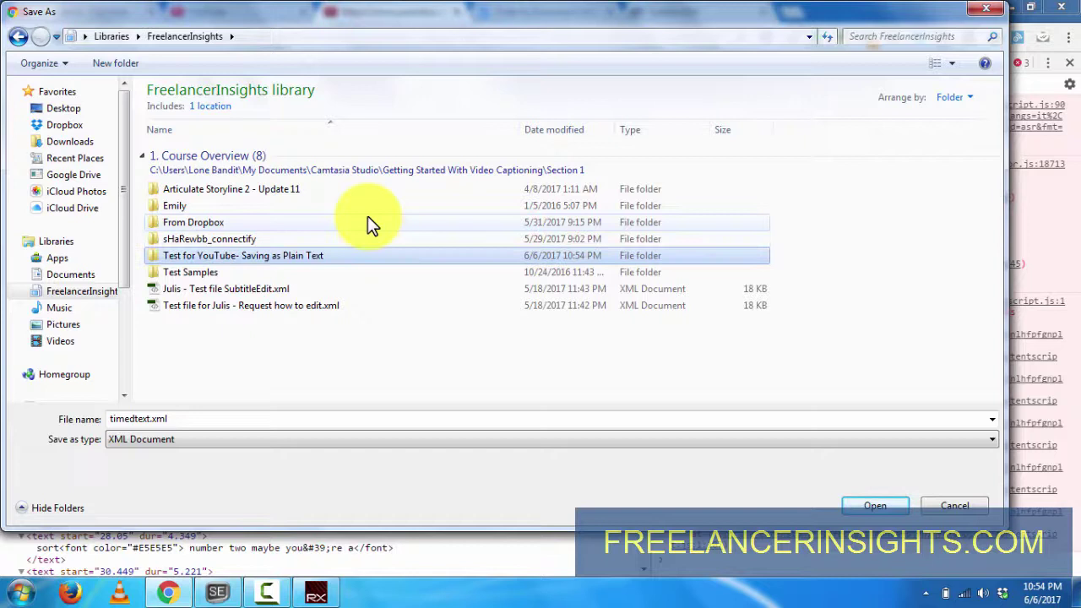
pyautogui.press('Return')
# Step: Save it as 'Editing the subtile file.html' with the file type set to All Files
pyautogui.click(203, 414)
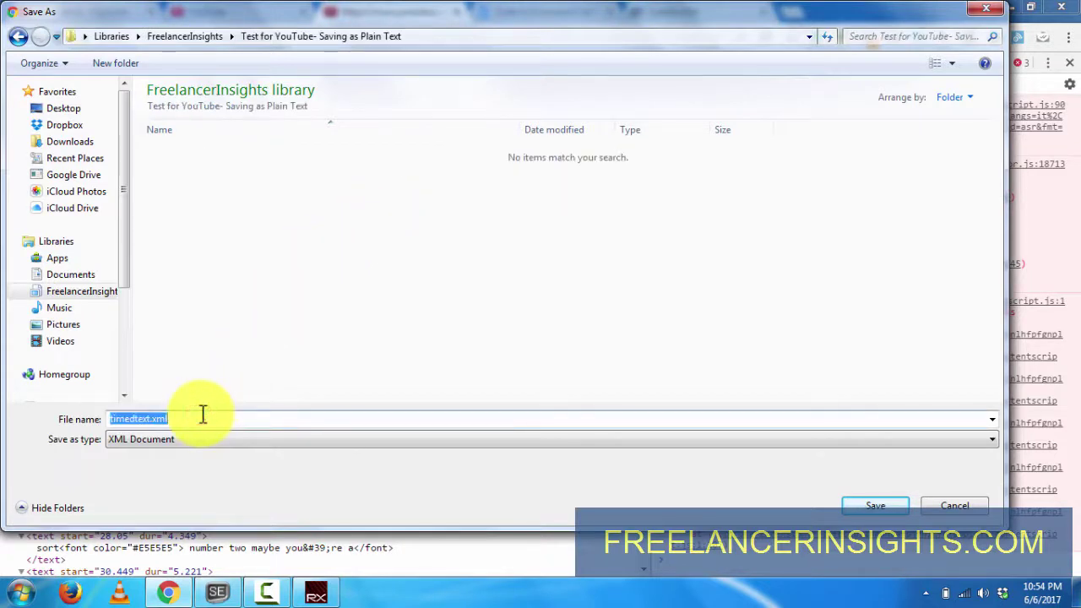
pyautogui.write('Ju')
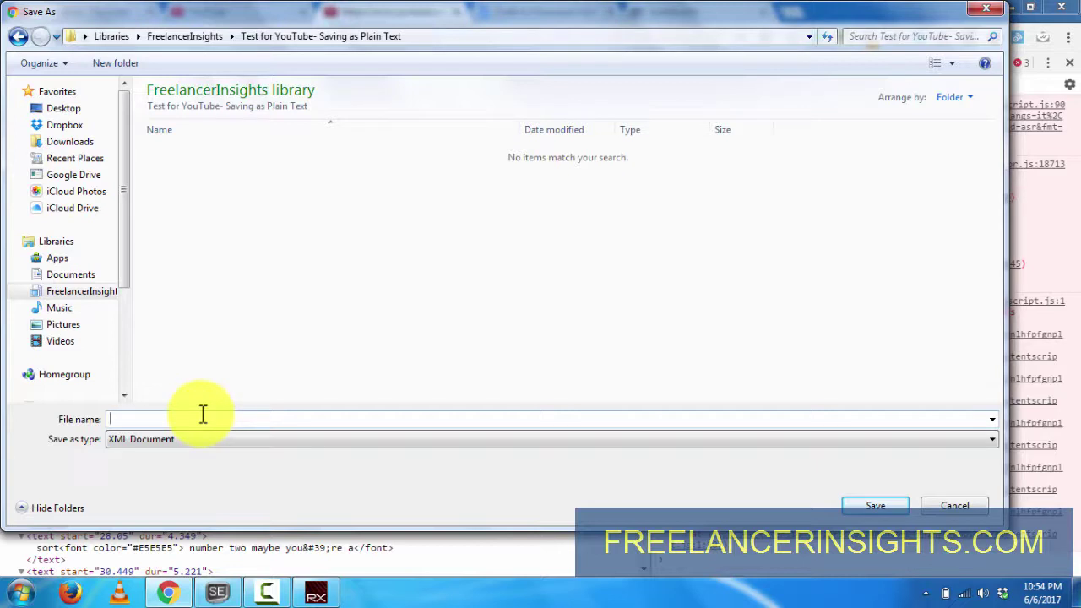
pyautogui.write('Editing the subtile file')
pyautogui.click(175, 438)
pyautogui.click(171, 467)
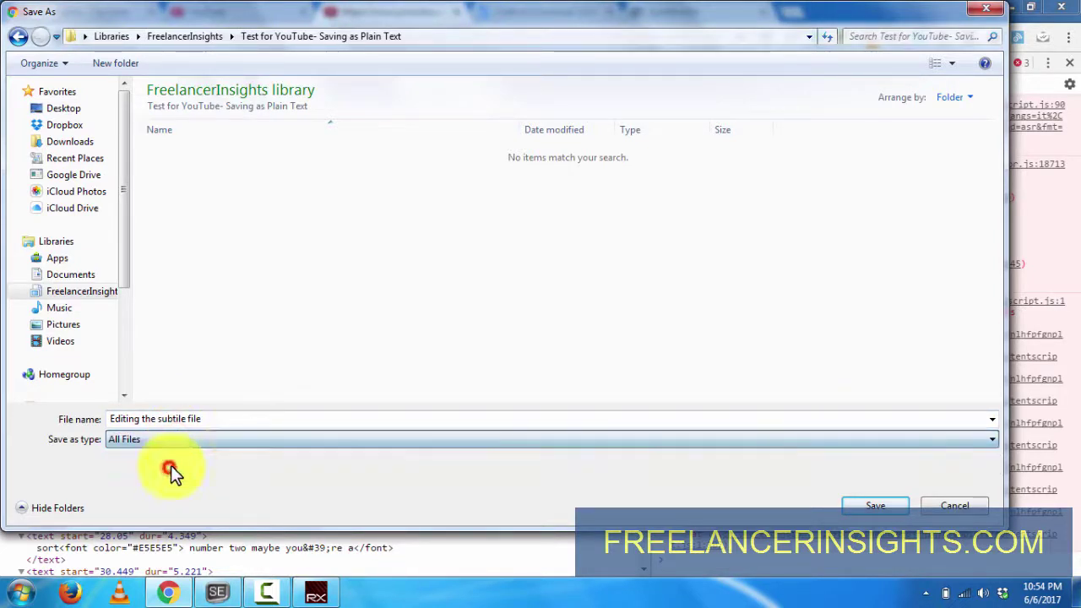
pyautogui.click(247, 419)
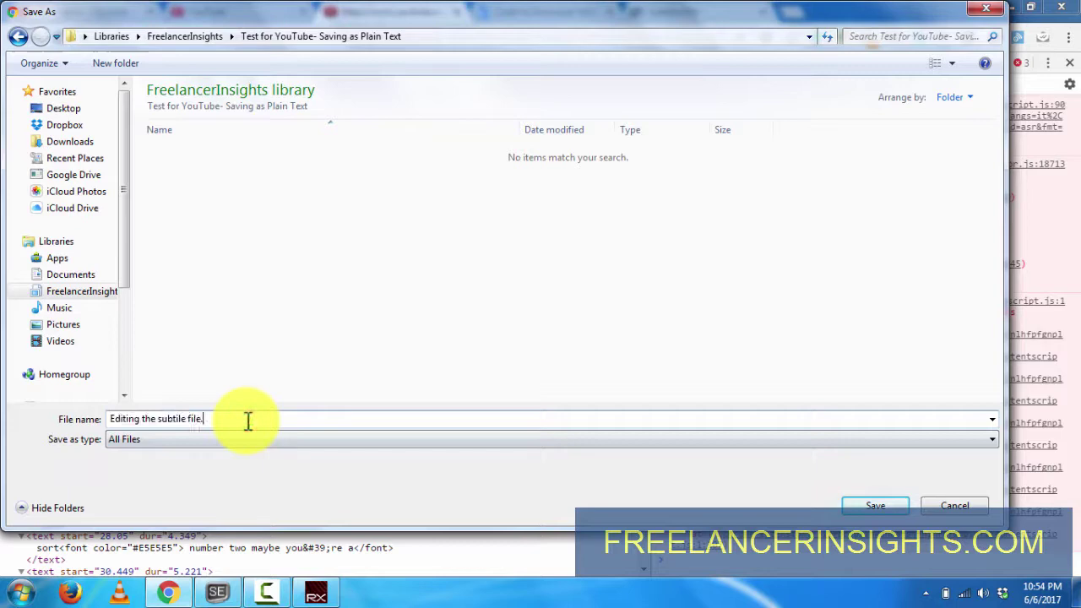
pyautogui.write('html')
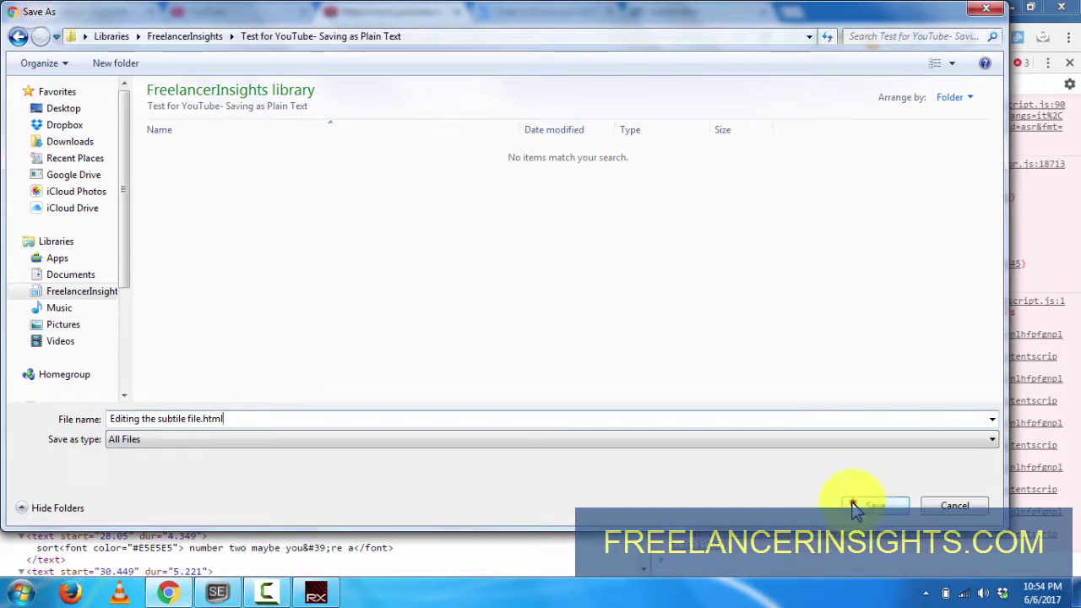
pyautogui.click(855, 506)
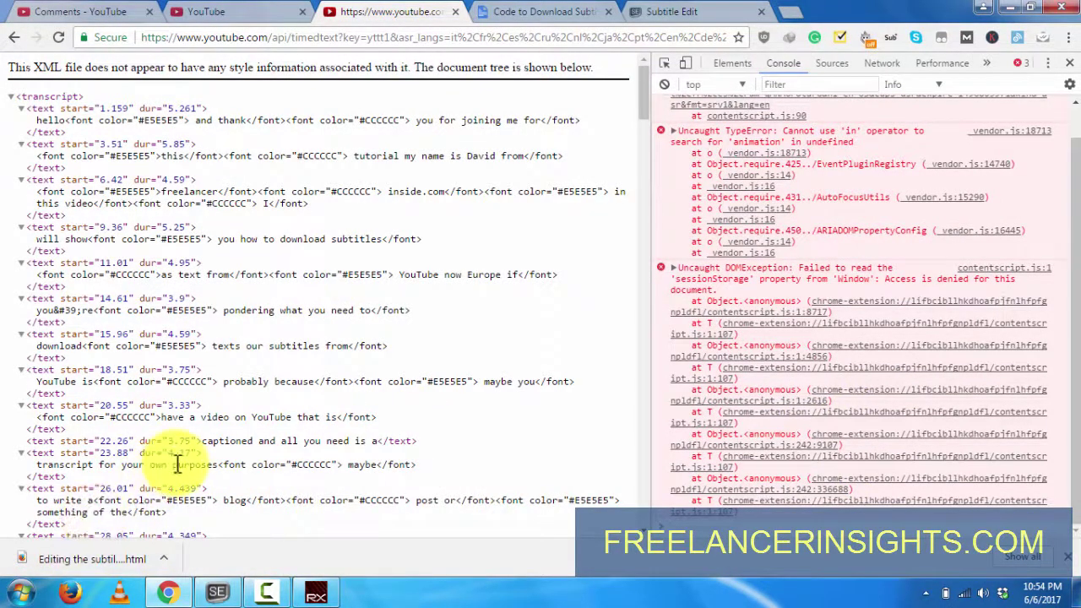
# Step: Open the downloaded caption file and select a font-tagged caption line in the XML
pyautogui.click(91, 560)
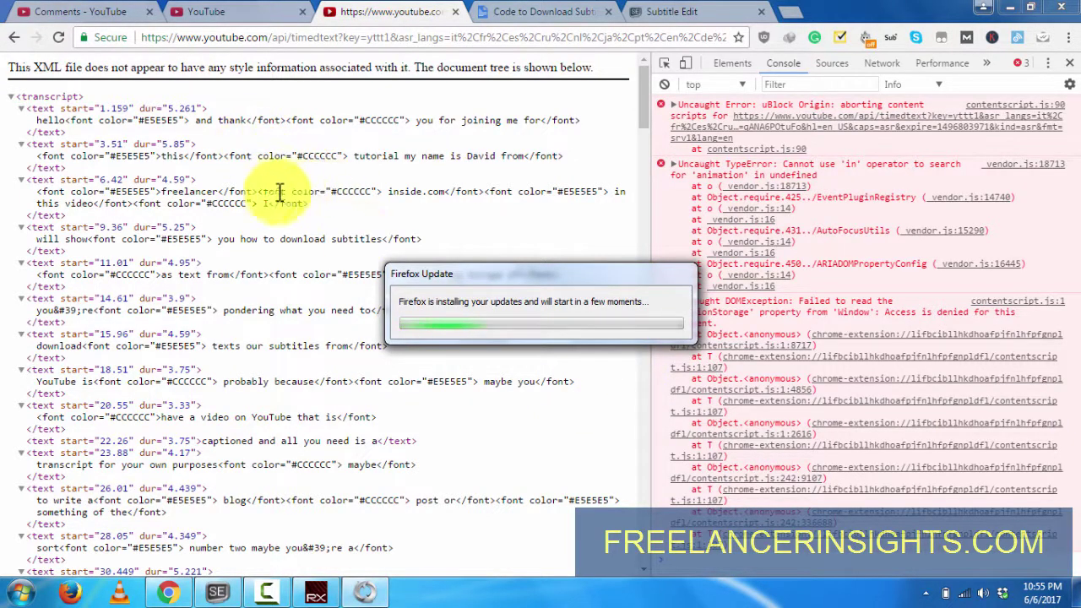
pyautogui.moveTo(264, 192); pyautogui.dragTo(372, 205)
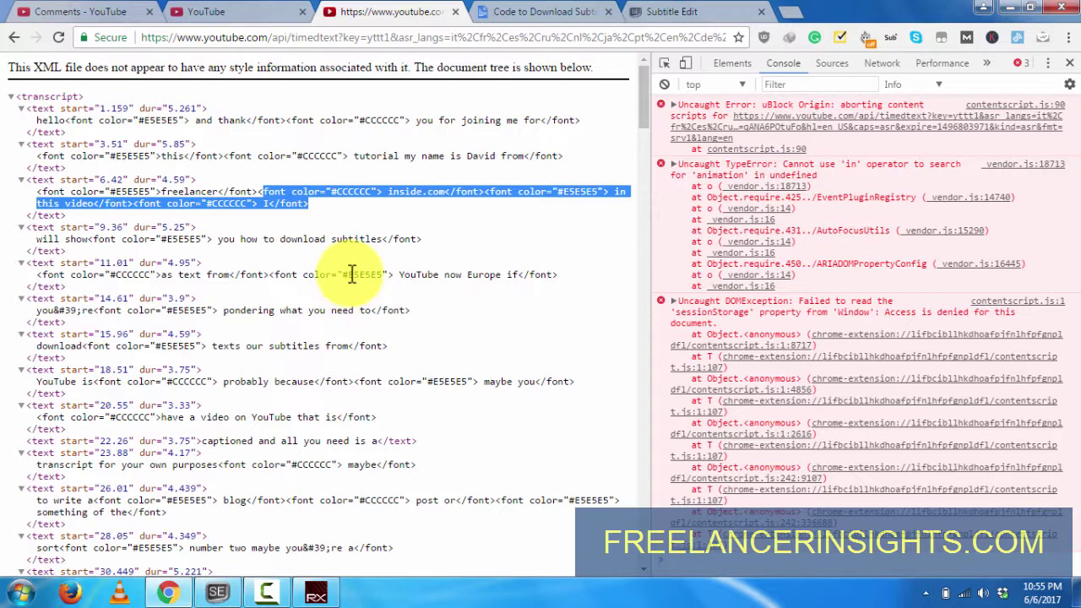
# Step: Select the font colour code quoted in the viewer's comment, then go to the nikse.dk Subtitle Edit page
pyautogui.click(118, 17)
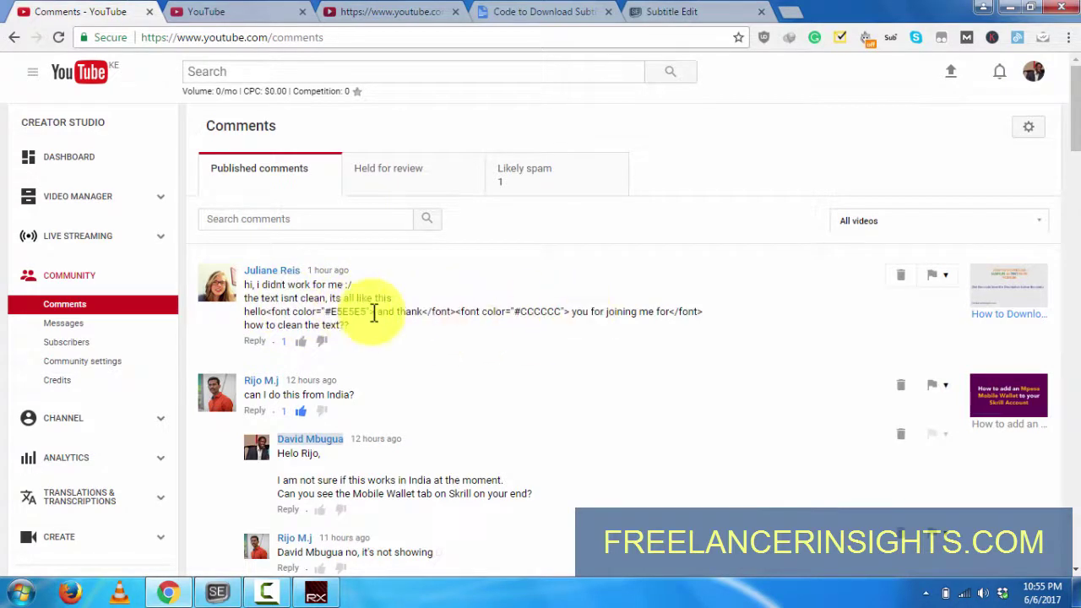
pyautogui.moveTo(359, 313); pyautogui.dragTo(488, 314)
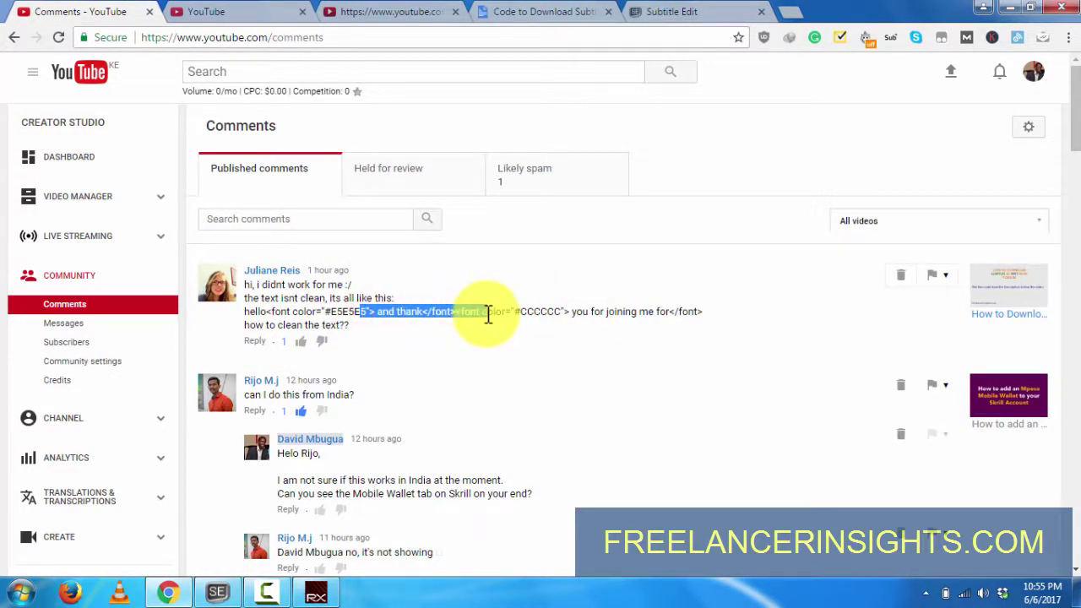
pyautogui.click(485, 313)
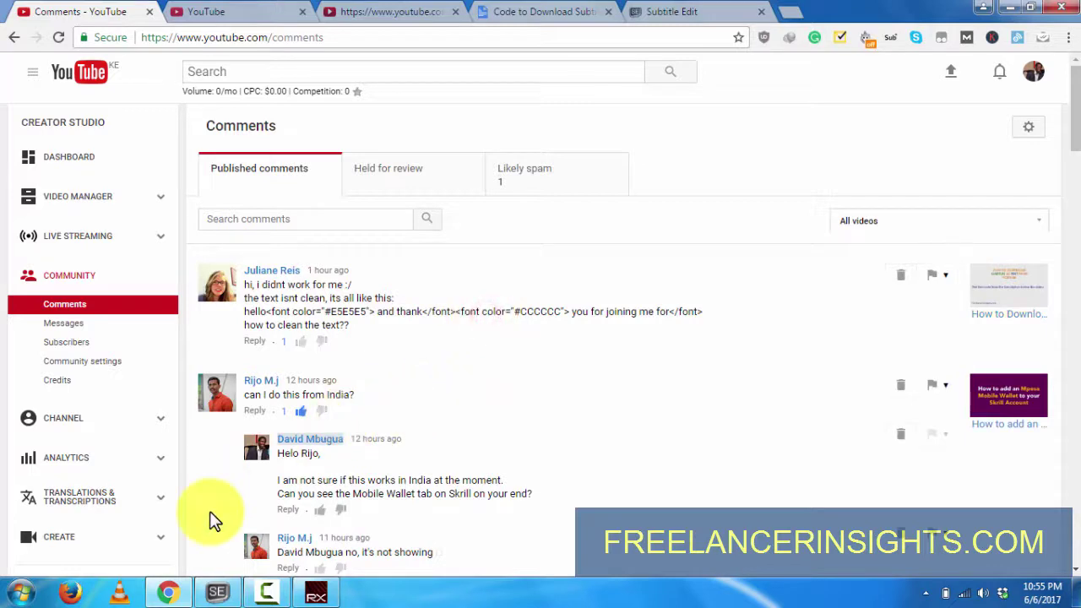
pyautogui.click(684, 10)
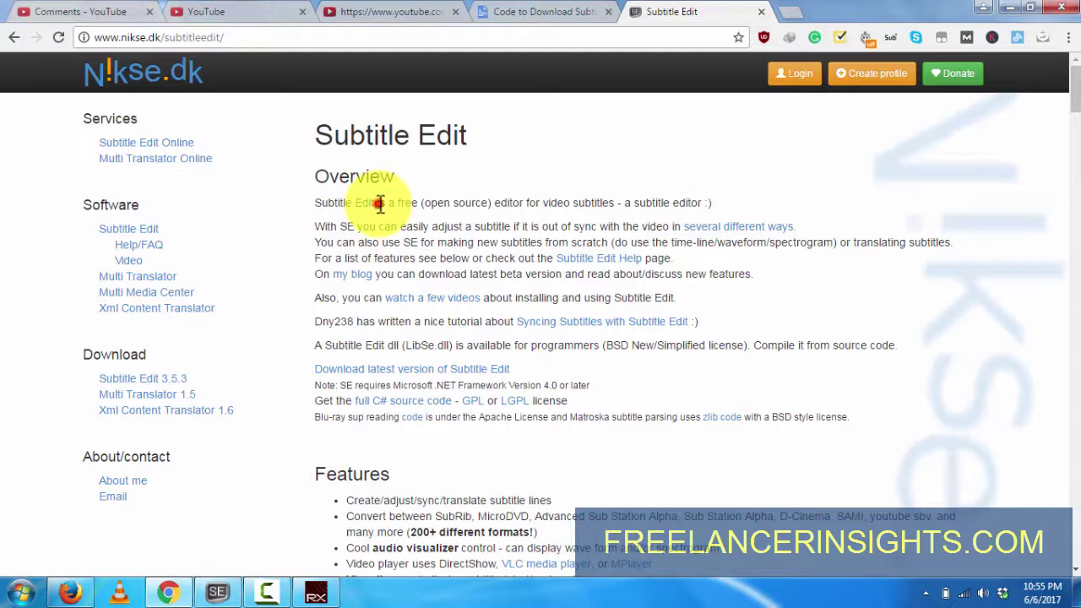
pyautogui.moveTo(380, 203); pyautogui.dragTo(460, 204)
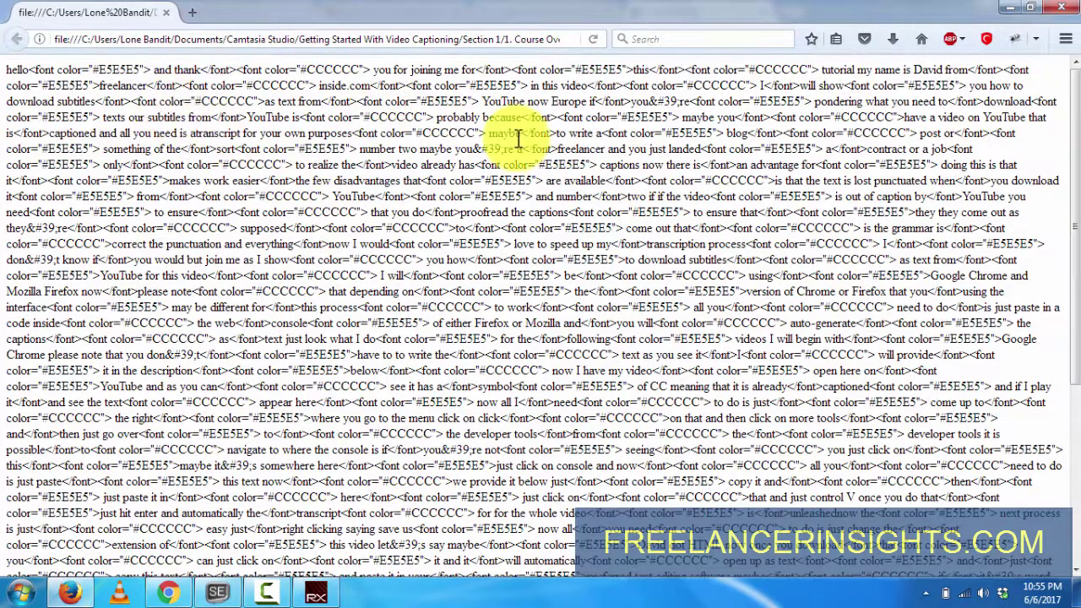
# Step: Load 'Editing the subtile file.html' from the Test for YouTube- Saving as Plain Text folder into Subtitle Edit
pyautogui.click(217, 594)
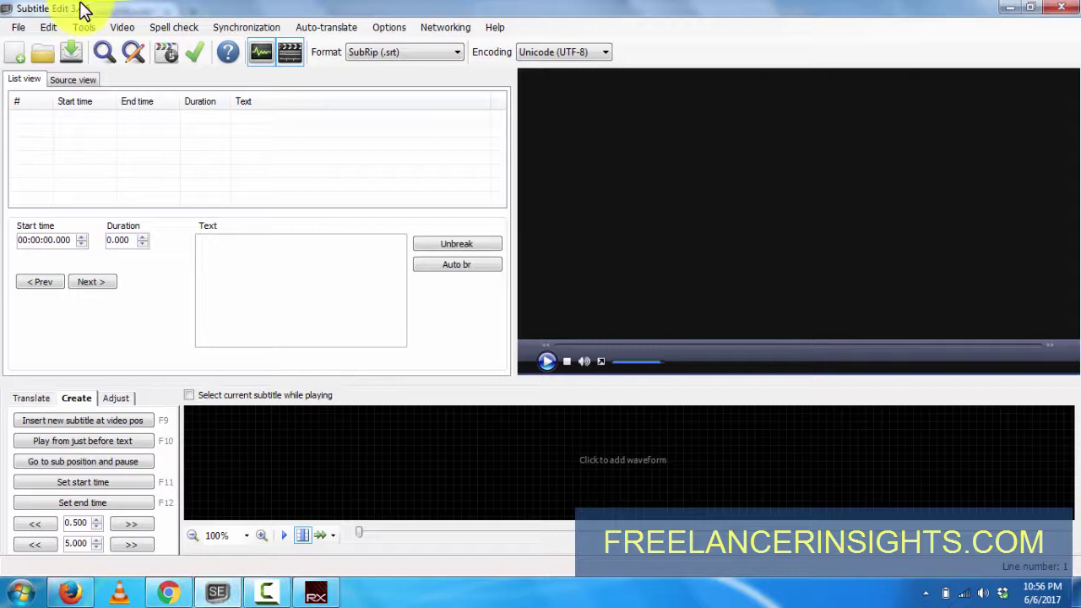
pyautogui.click(18, 30)
pyautogui.click(44, 64)
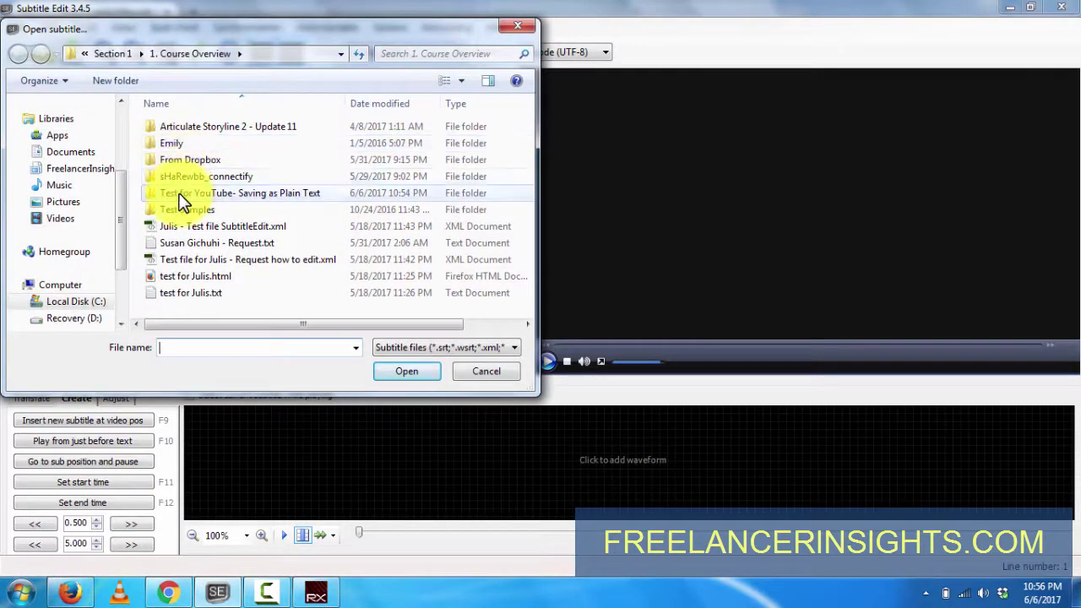
pyautogui.doubleClick(182, 193)
pyautogui.click(196, 129)
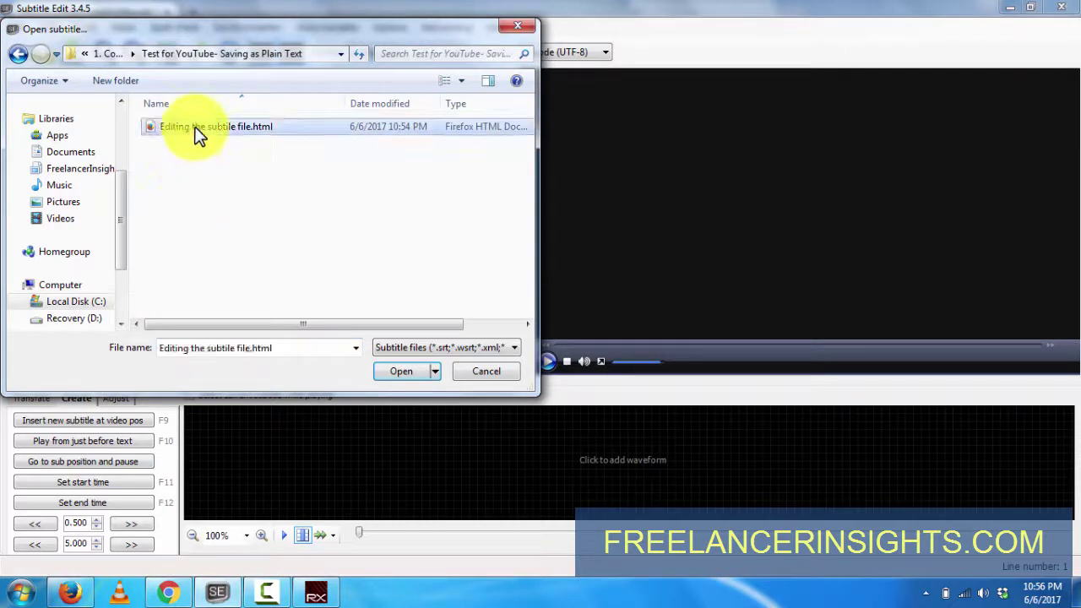
pyautogui.moveTo(224, 29); pyautogui.dragTo(453, 55)
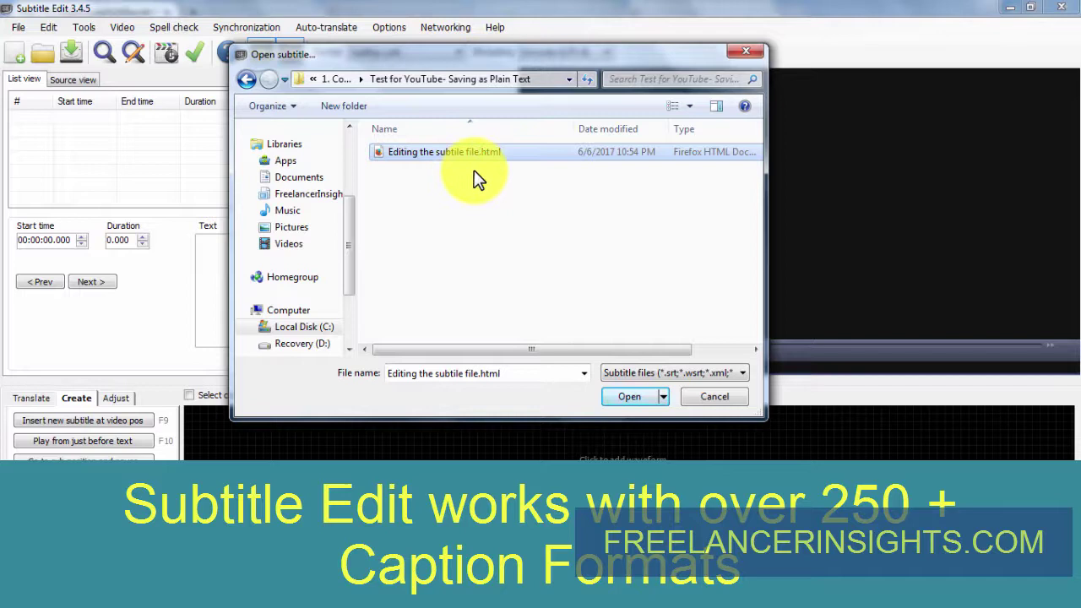
pyautogui.click(740, 372)
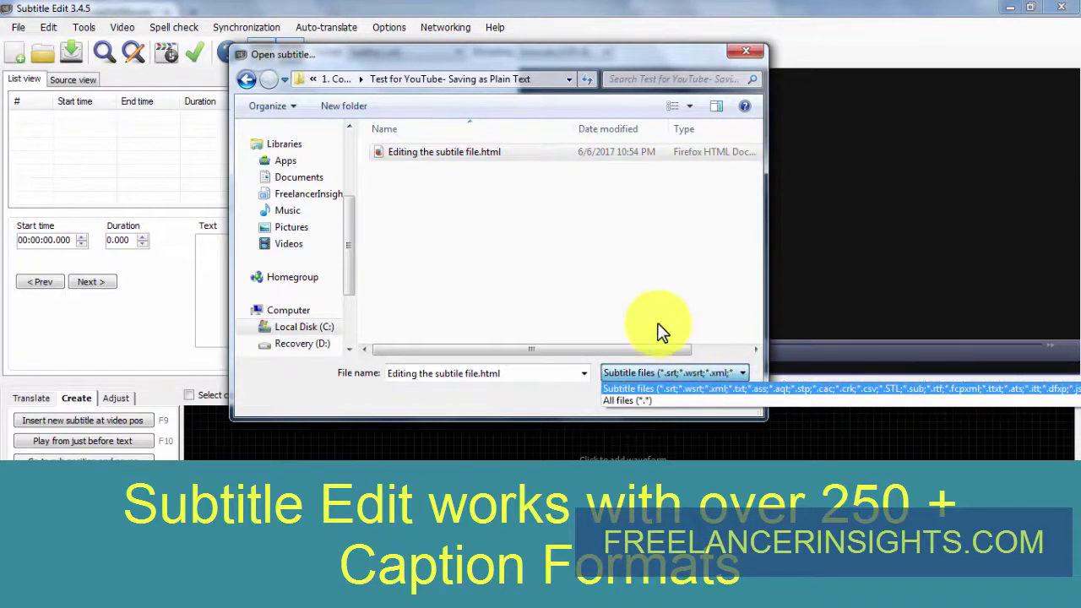
pyautogui.click(633, 353)
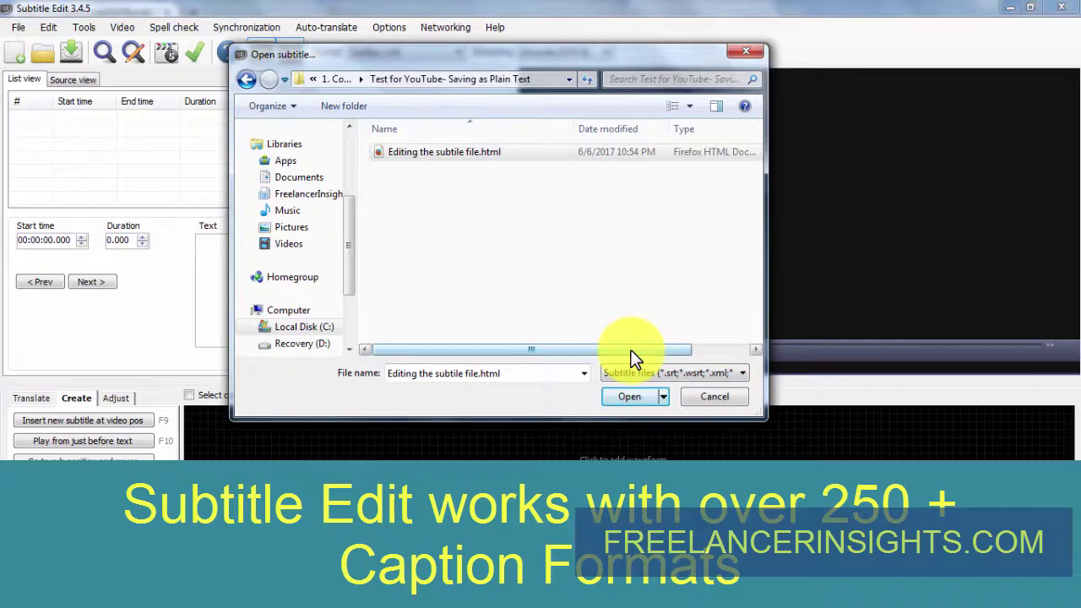
pyautogui.click(626, 399)
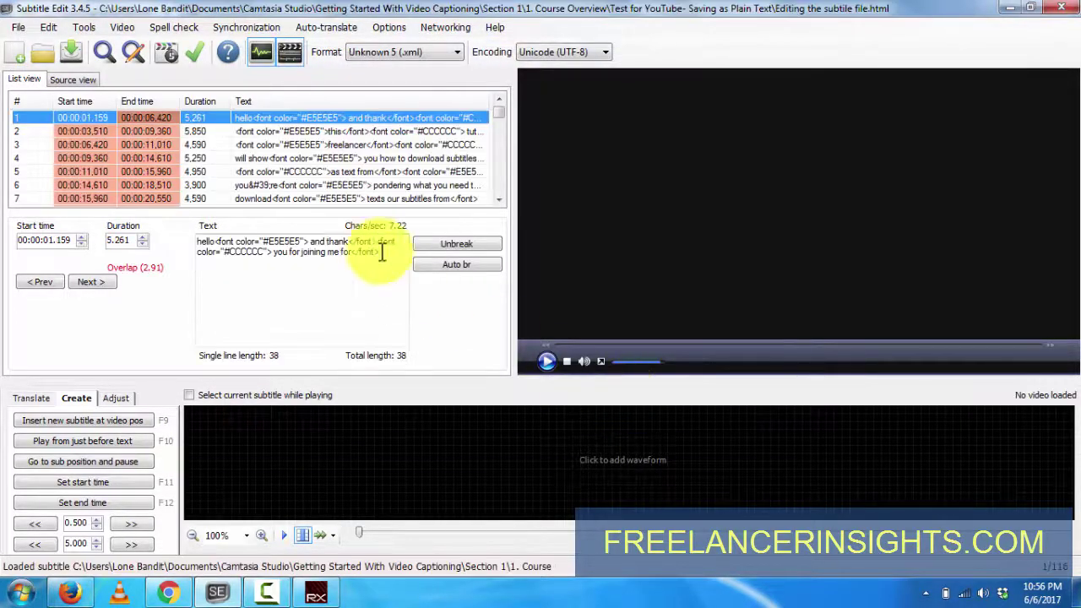
# Step: View the raw XML source, then start a plain-text export with preview
pyautogui.click(78, 79)
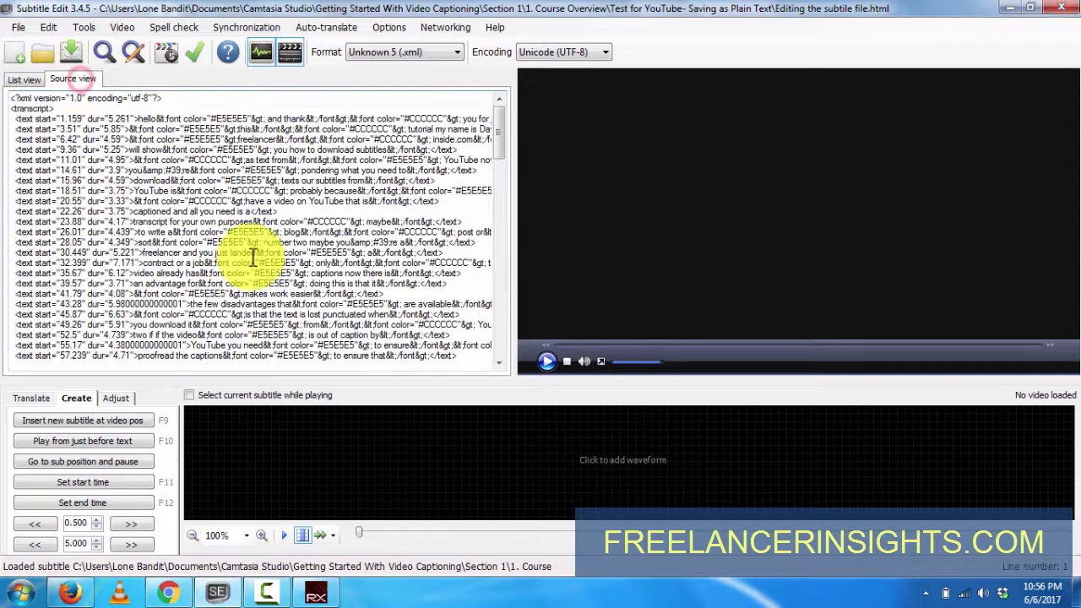
pyautogui.click(18, 27)
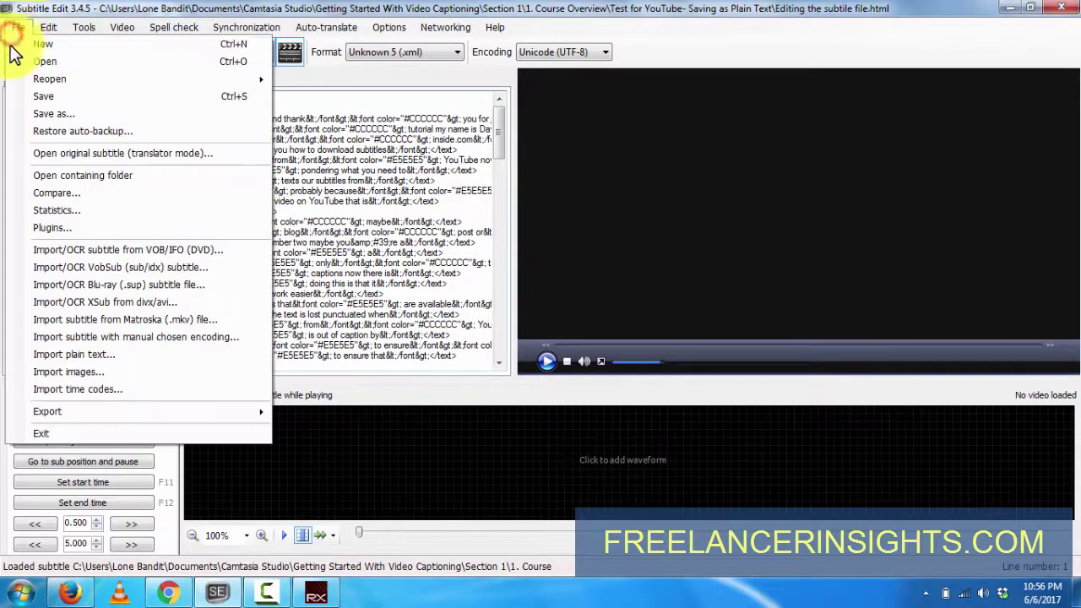
pyautogui.click(18, 27)
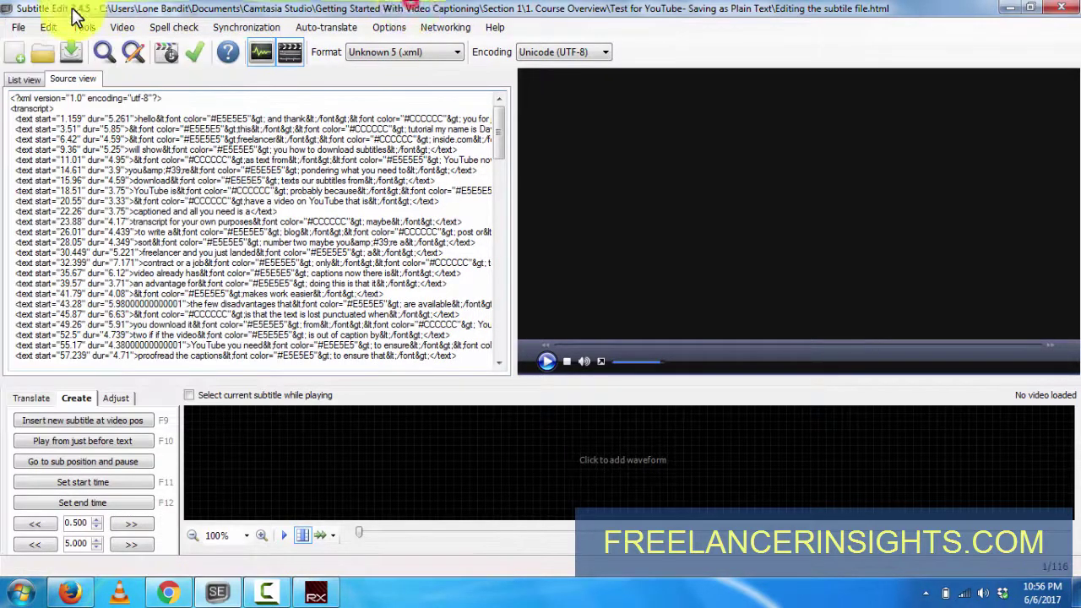
pyautogui.click(20, 28)
pyautogui.click(19, 27)
pyautogui.click(18, 28)
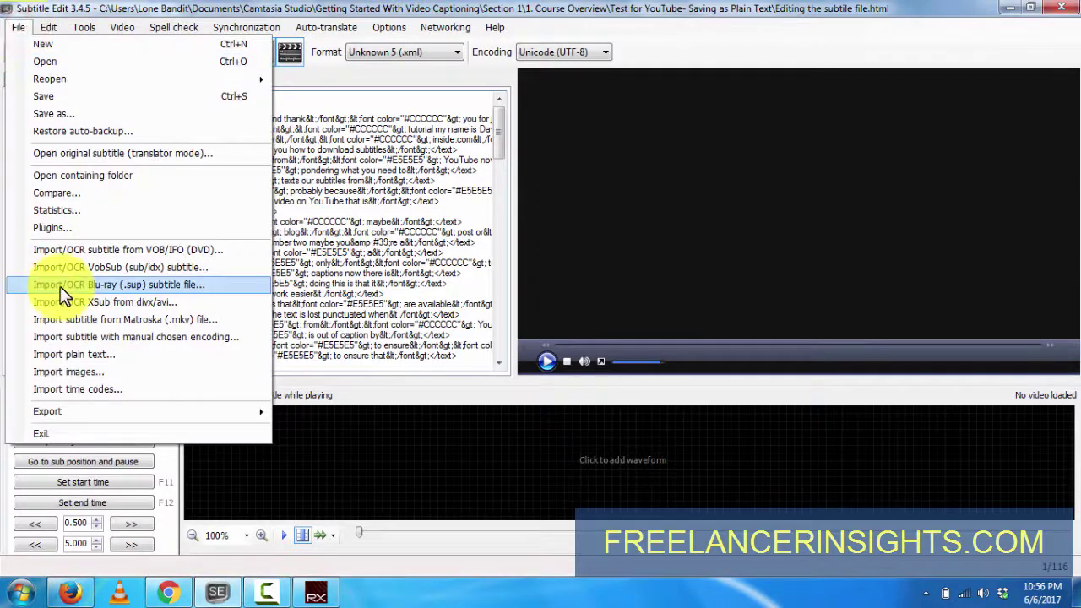
pyautogui.moveTo(226, 415)
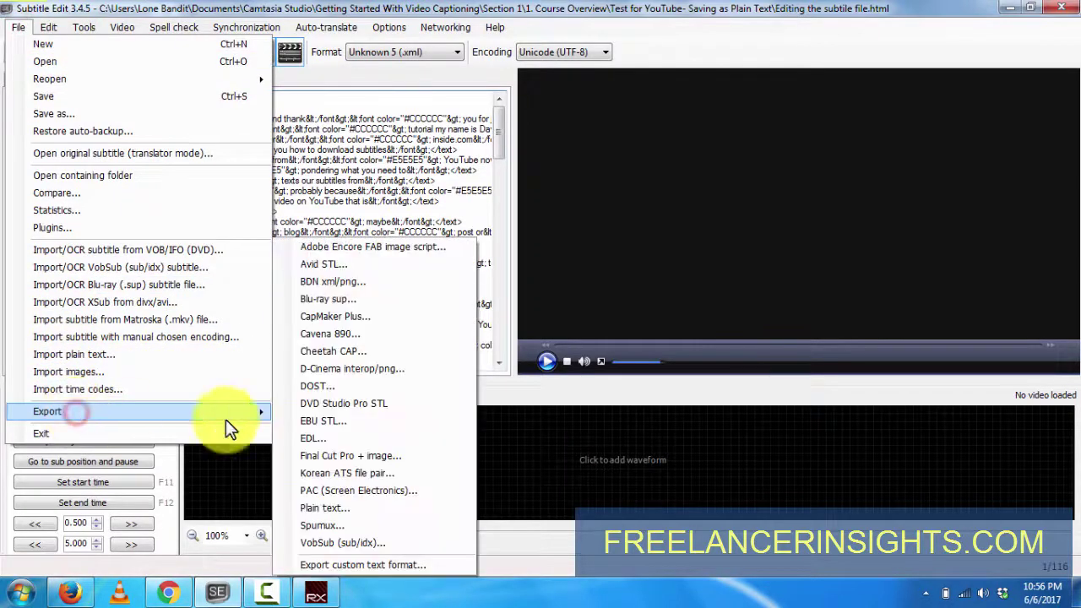
pyautogui.click(329, 507)
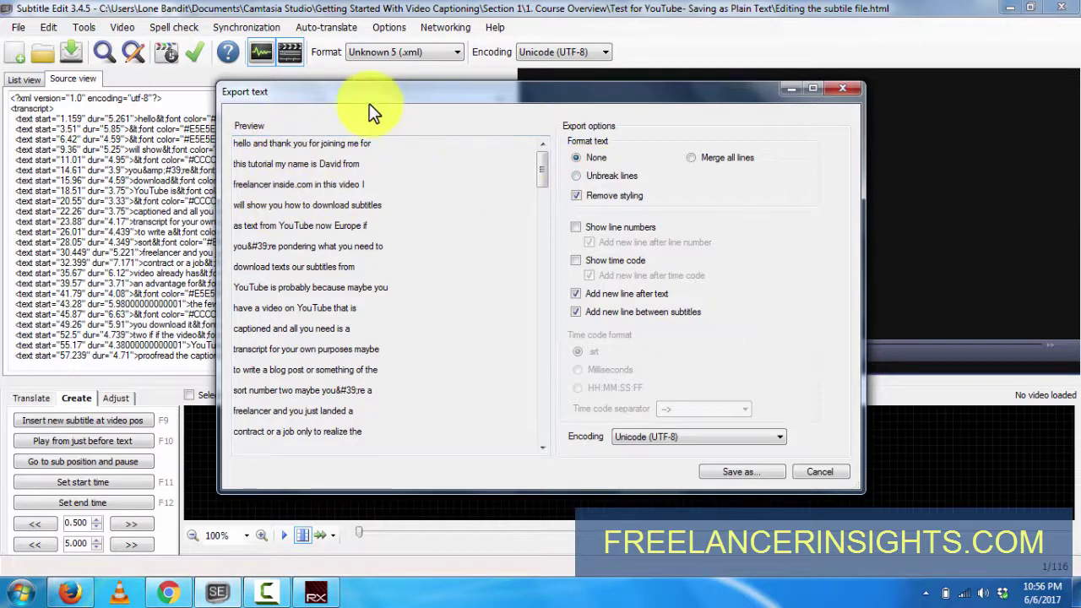
# Step: Inspect the export preview, highlighting leftover &#39; apostrophe codes in words like don't and they're
pyautogui.moveTo(353, 93); pyautogui.dragTo(553, 111)
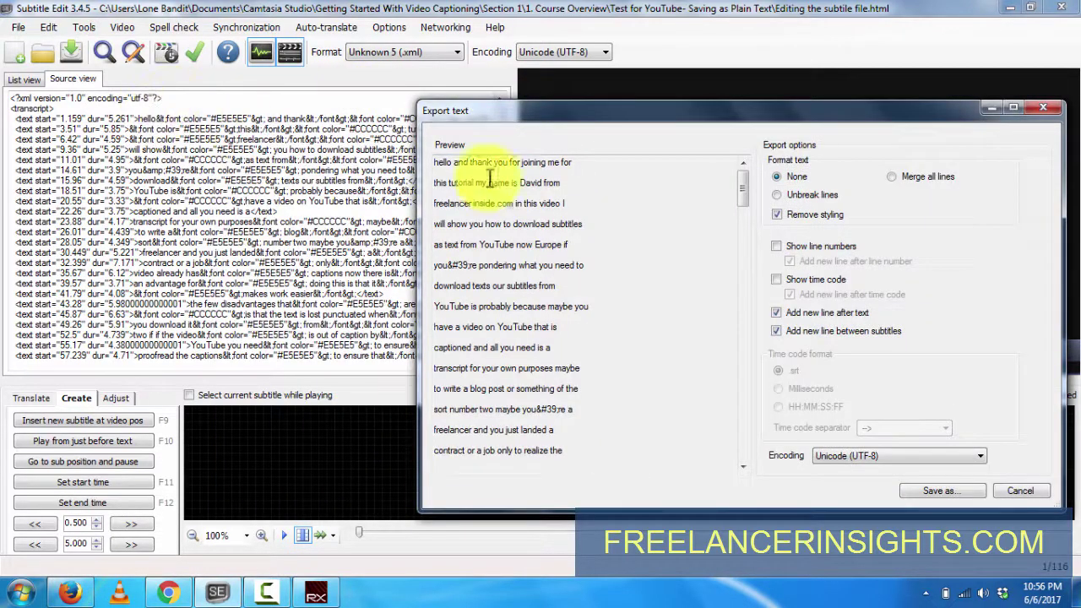
pyautogui.moveTo(745, 194); pyautogui.dragTo(749, 268)
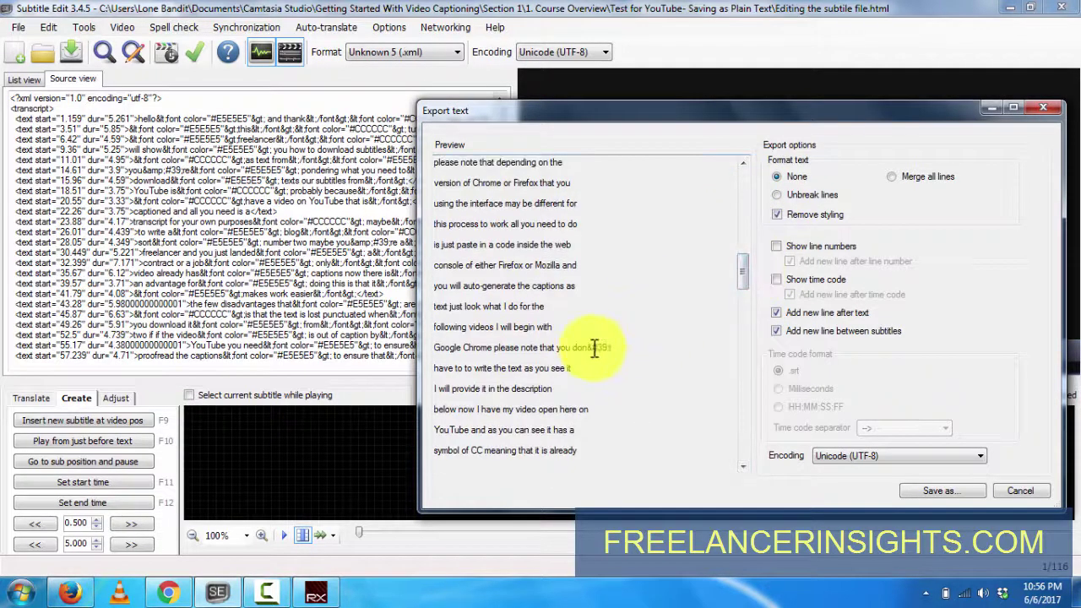
pyautogui.moveTo(589, 348)
pyautogui.mouseDown()
pyautogui.moveTo(632, 345)
pyautogui.moveTo(605, 348)
pyautogui.mouseUp()
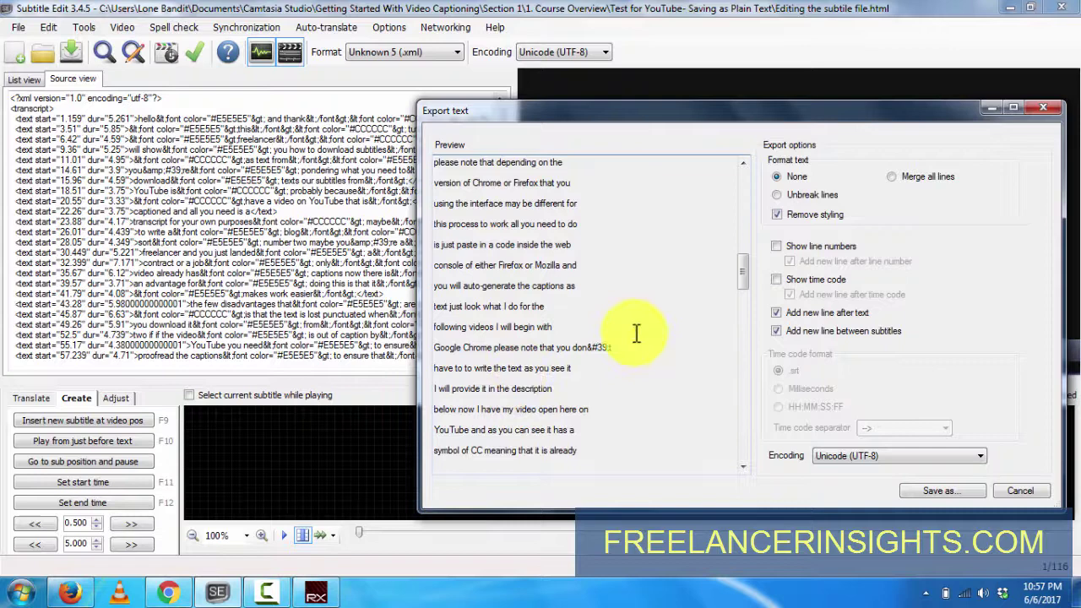
pyautogui.doubleClick(578, 346)
pyautogui.moveTo(597, 347); pyautogui.dragTo(608, 348)
pyautogui.moveTo(738, 281); pyautogui.dragTo(744, 223)
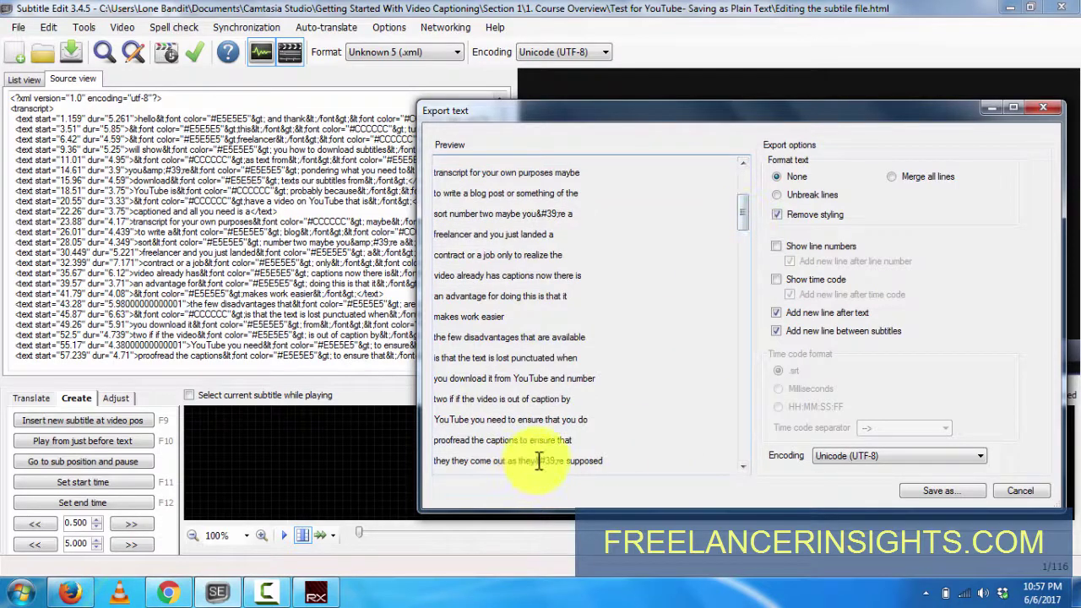
pyautogui.moveTo(537, 460); pyautogui.dragTo(560, 461)
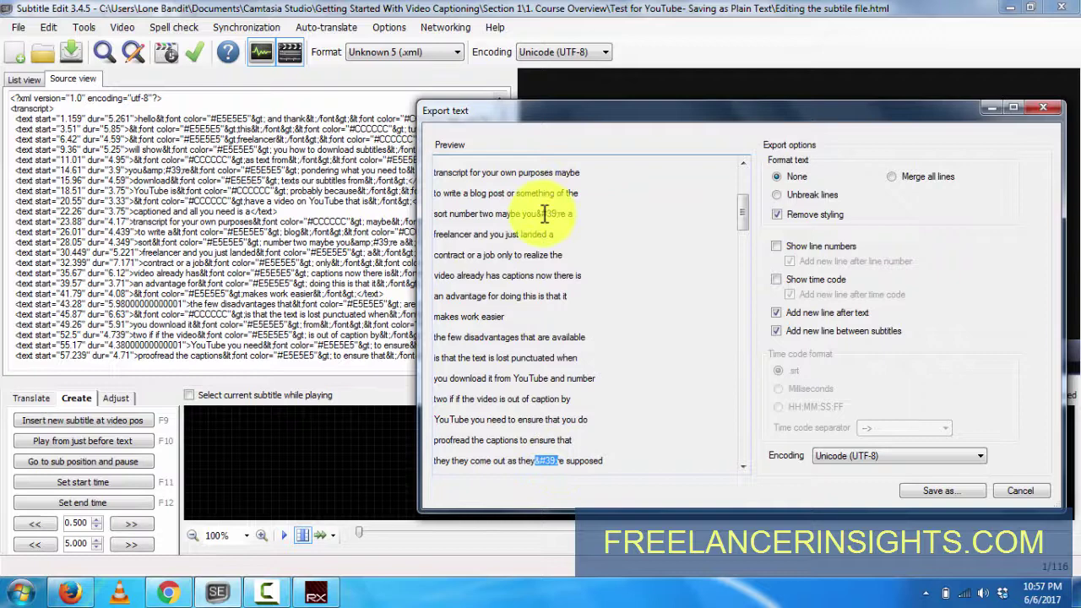
pyautogui.moveTo(535, 214); pyautogui.dragTo(566, 214)
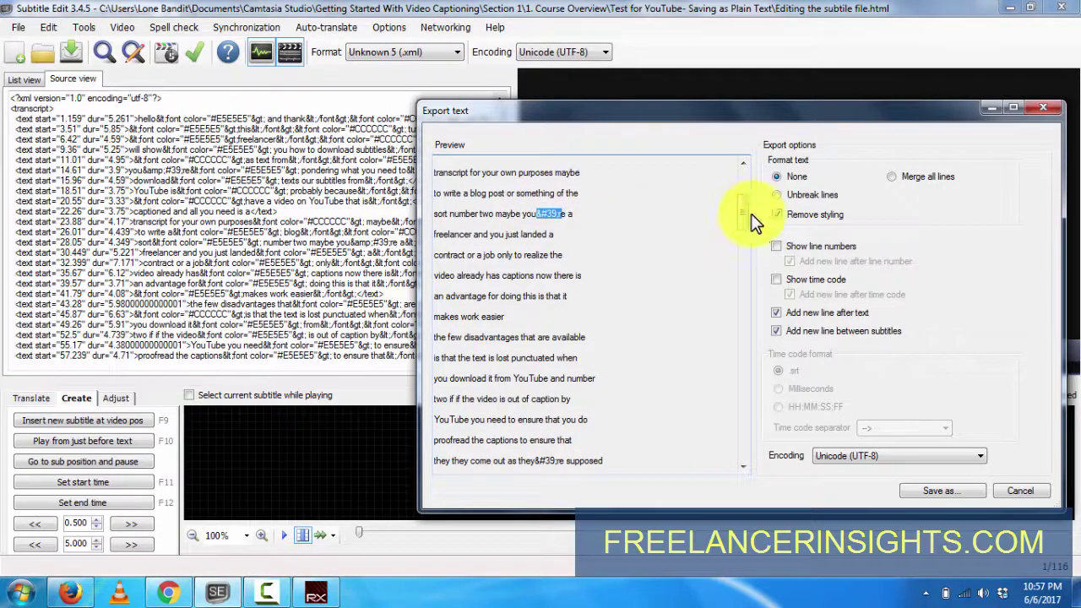
pyautogui.moveTo(742, 215); pyautogui.dragTo(743, 181)
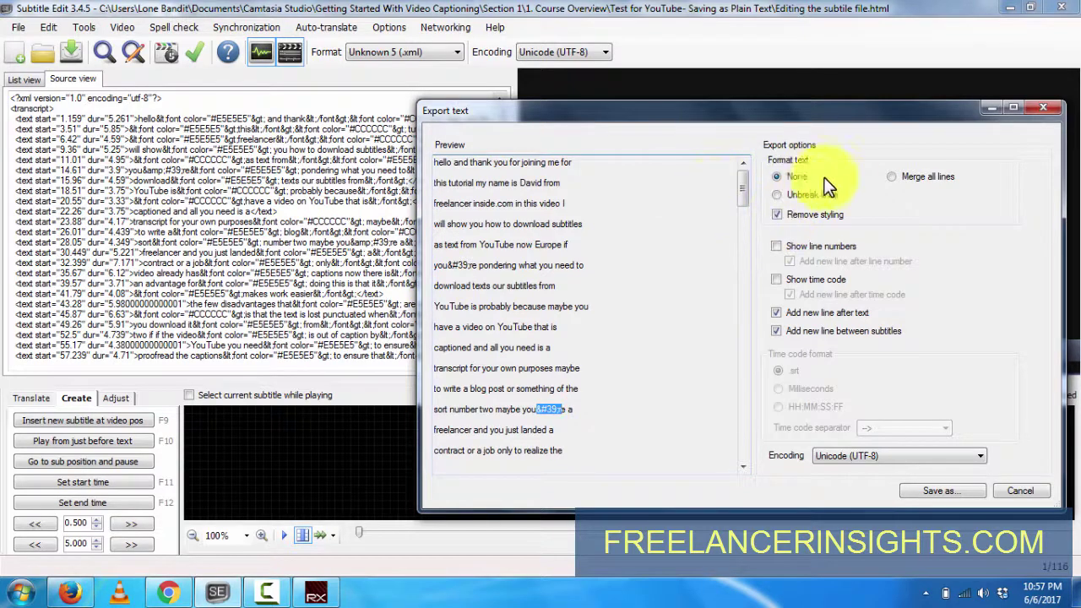
pyautogui.click(779, 247)
pyautogui.click(778, 279)
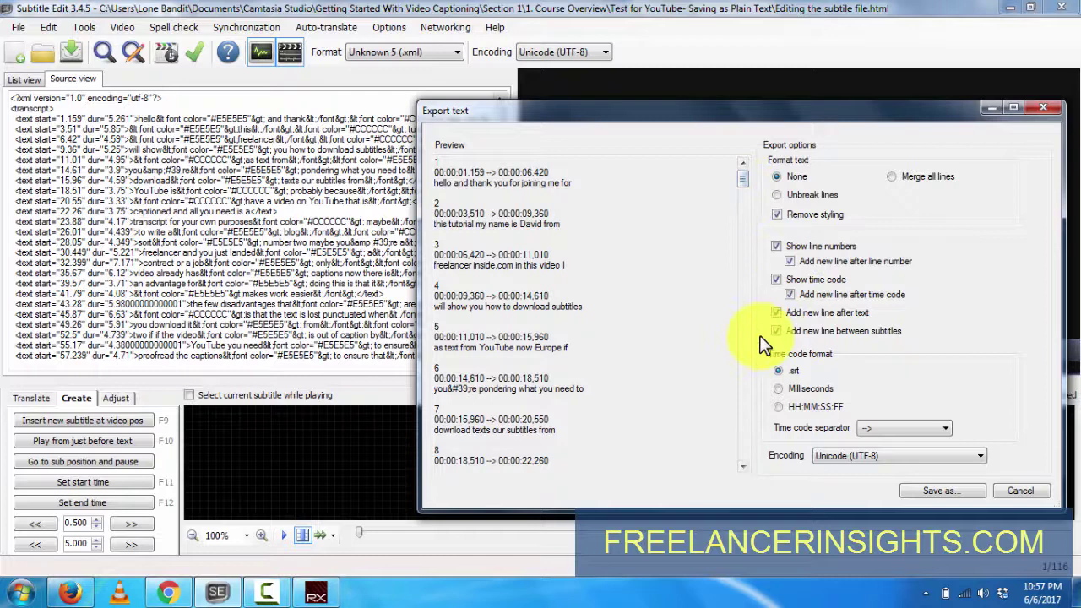
pyautogui.click(777, 246)
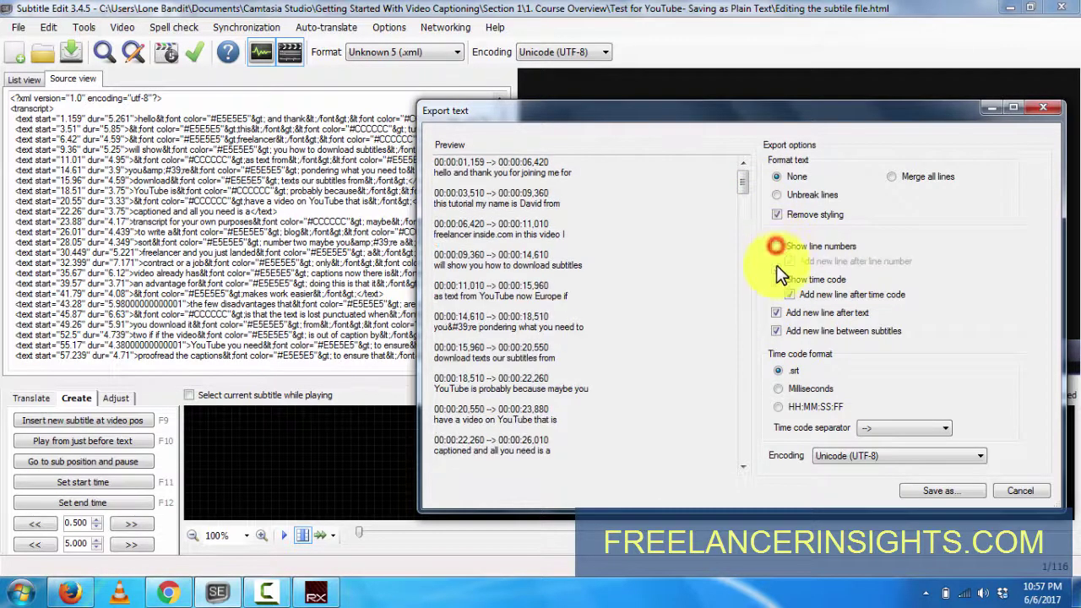
pyautogui.click(777, 280)
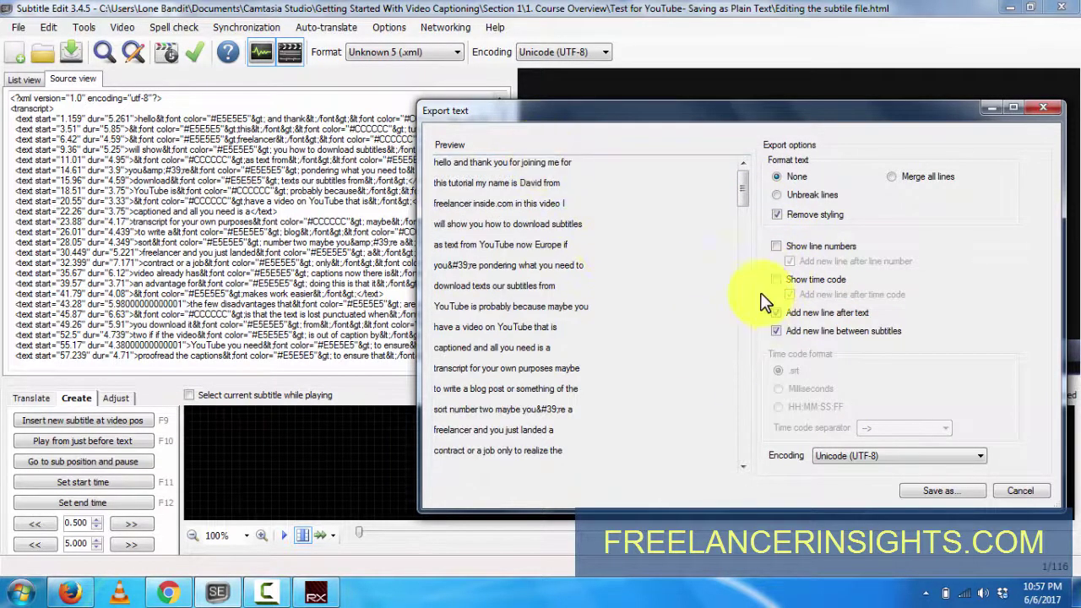
# Step: Export the captions from List view as plain text to 'Editing the subtile file.txt'
pyautogui.click(1042, 109)
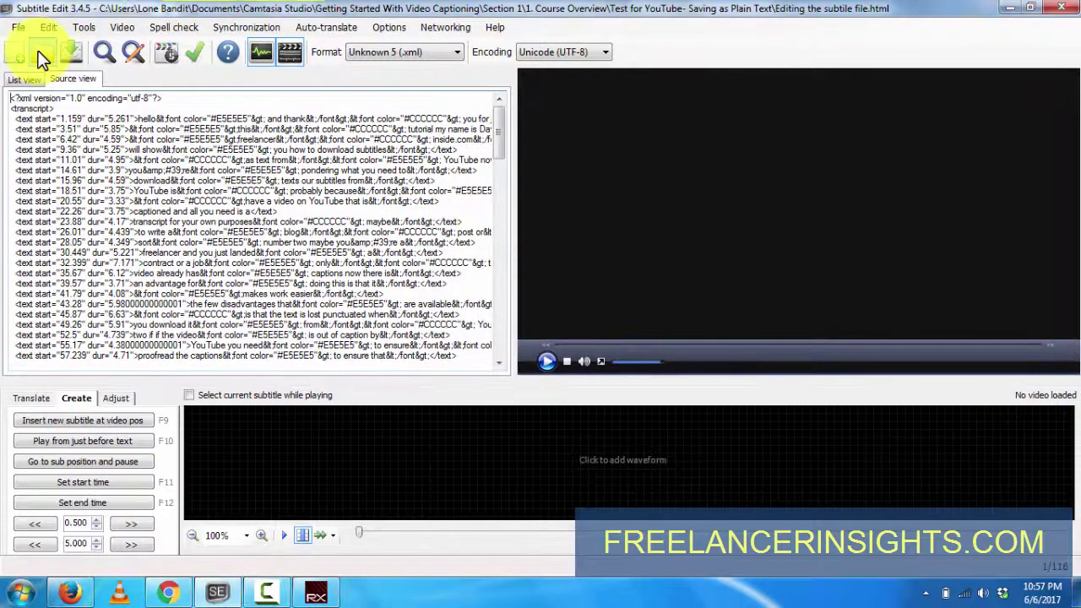
pyautogui.click(24, 79)
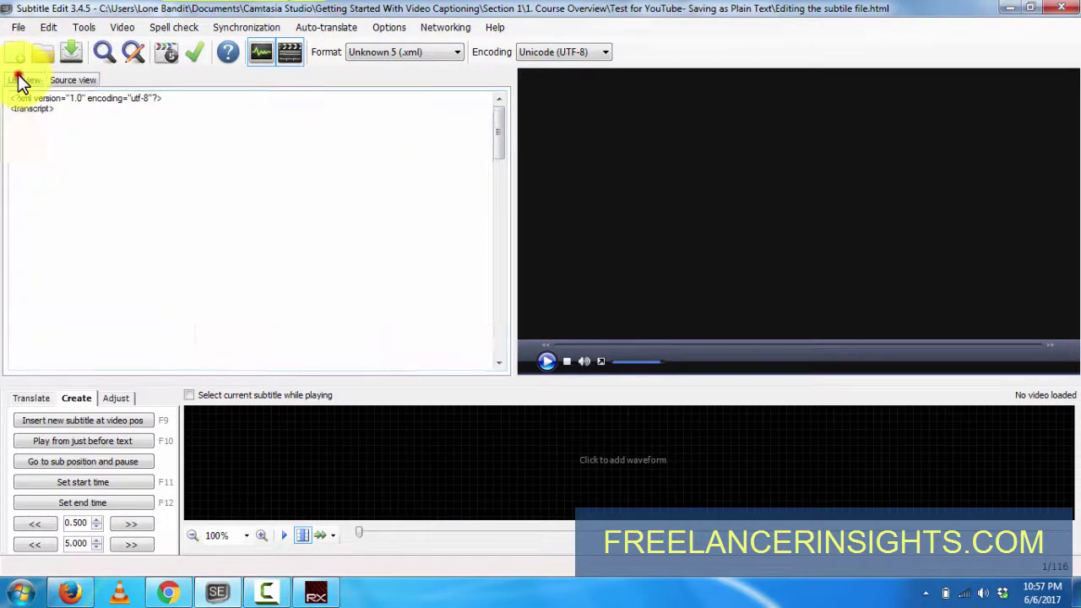
pyautogui.click(17, 30)
pyautogui.click(65, 410)
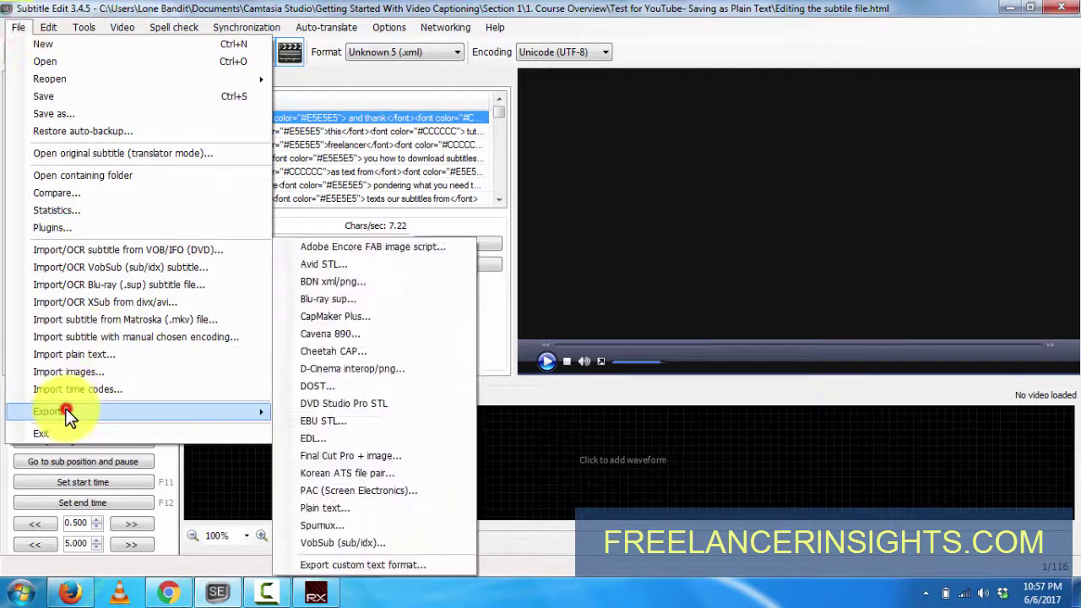
pyautogui.click(333, 507)
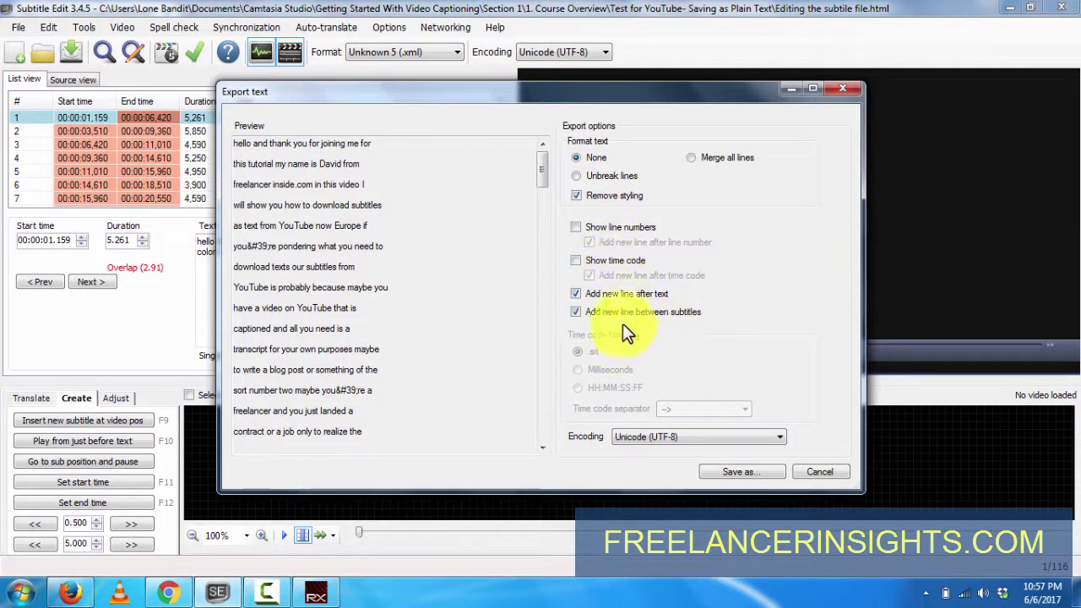
pyautogui.click(748, 470)
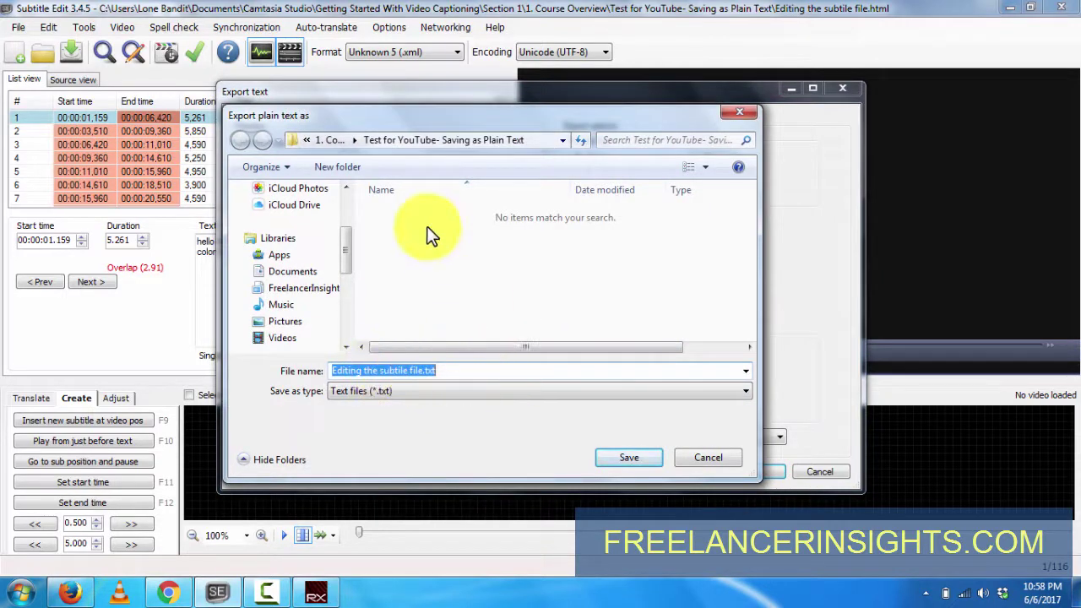
pyautogui.click(636, 464)
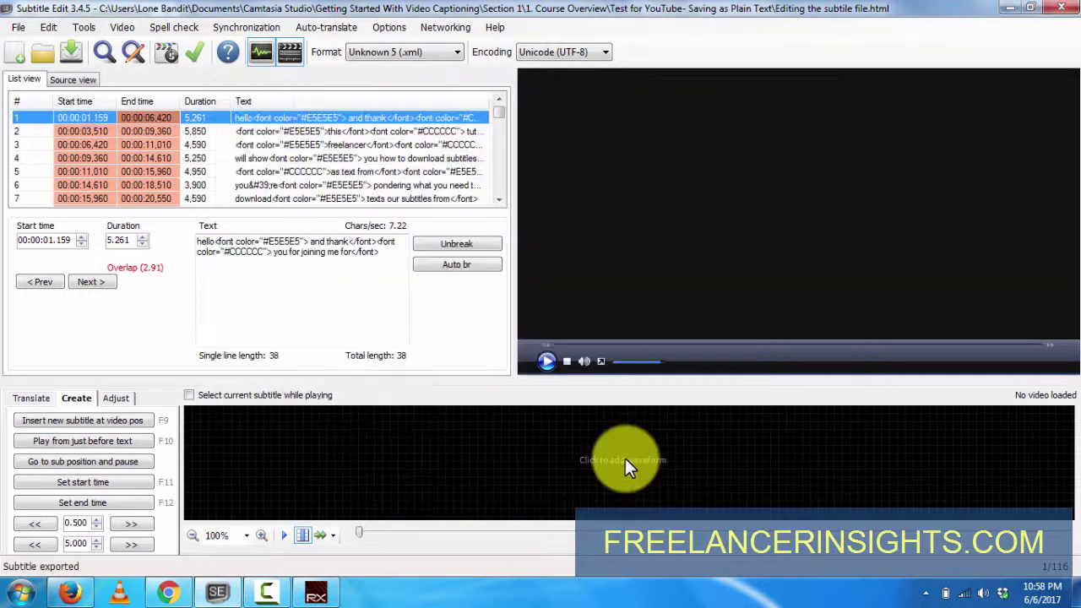
# Step: Open Editing the subtile file.txt from FreelancerInsights > Test for YouTube- Saving as Plain Text in Notepad
pyautogui.click(21, 591)
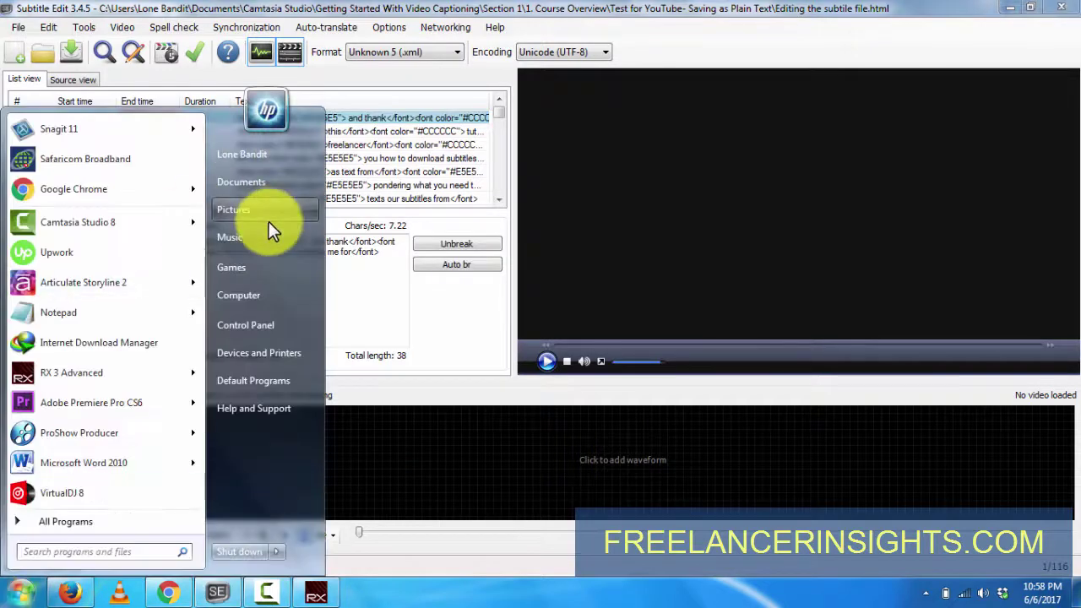
pyautogui.click(259, 181)
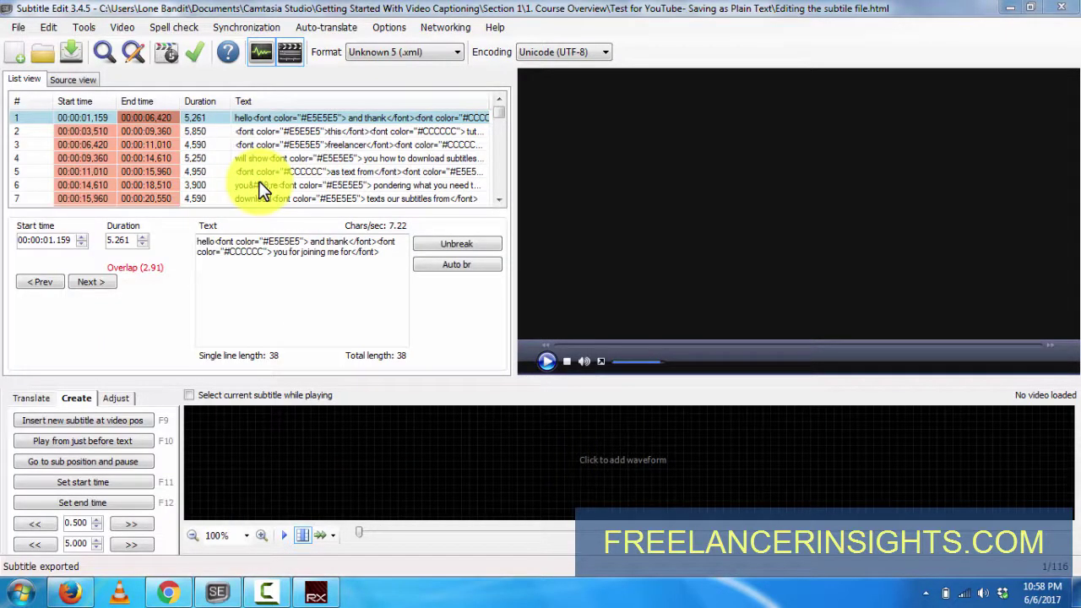
pyautogui.press('super+e')
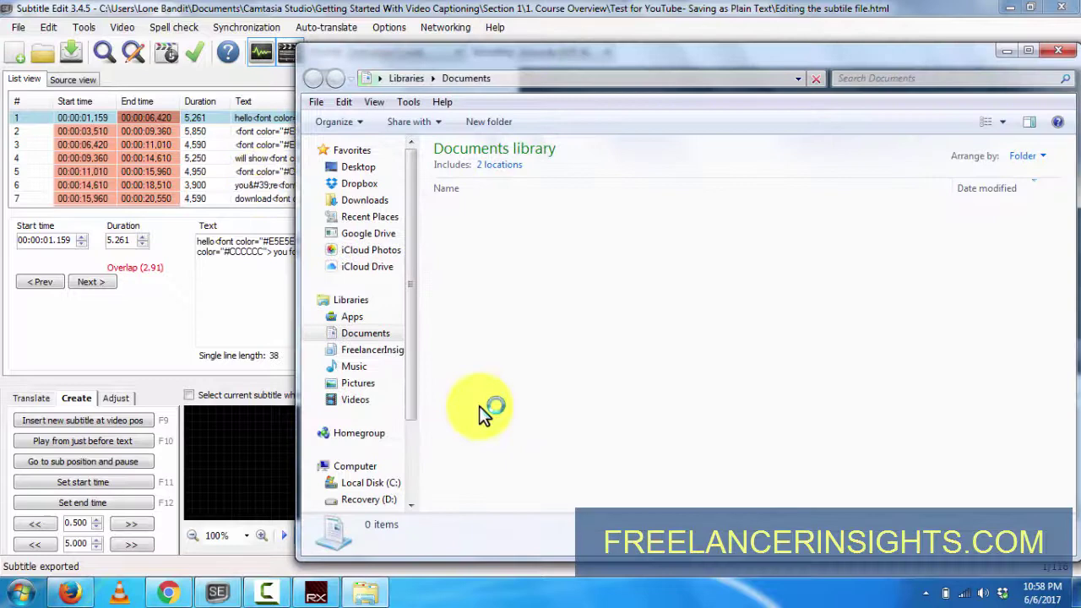
pyautogui.click(375, 351)
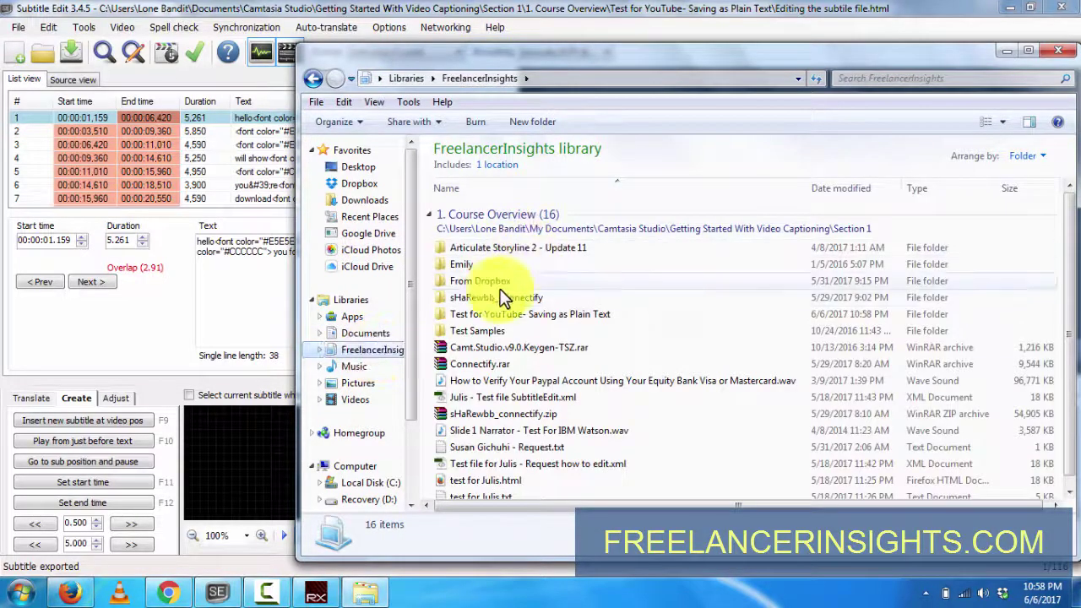
pyautogui.click(488, 317)
pyautogui.doubleClick(487, 313)
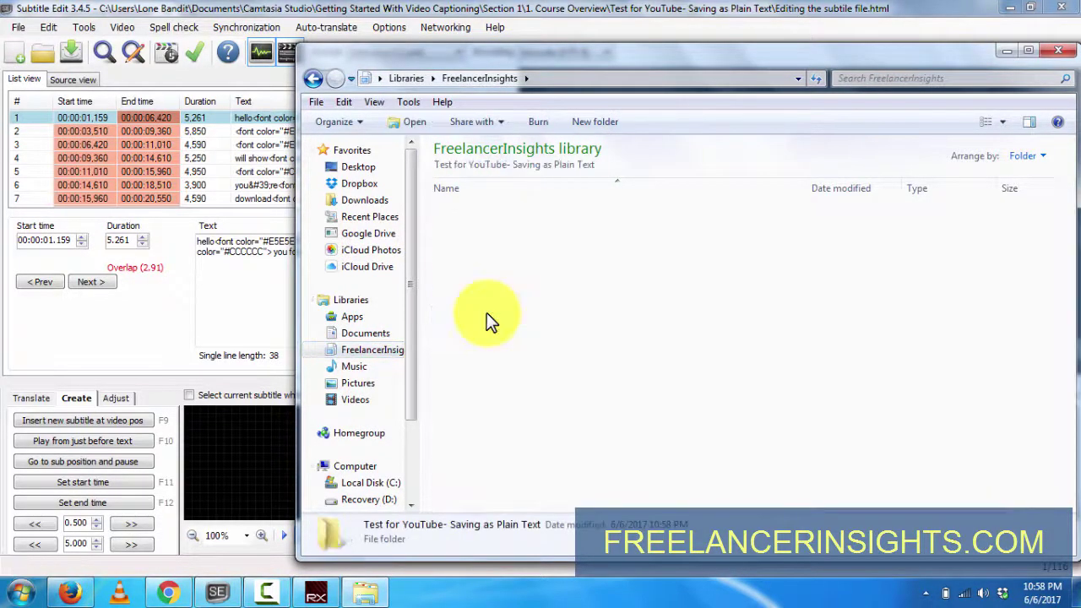
pyautogui.click(515, 230)
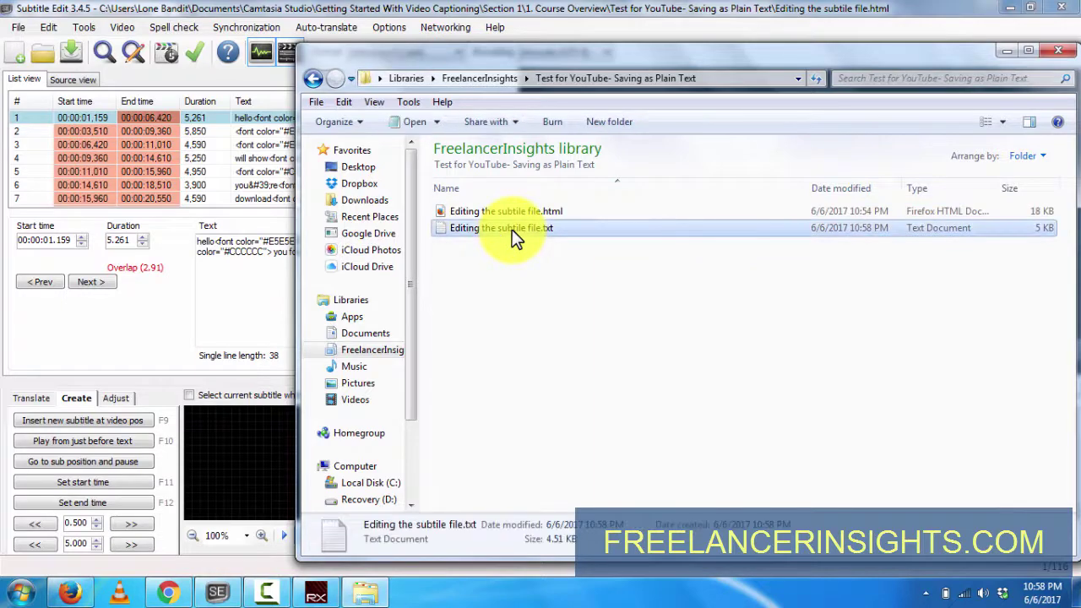
pyautogui.doubleClick(516, 230)
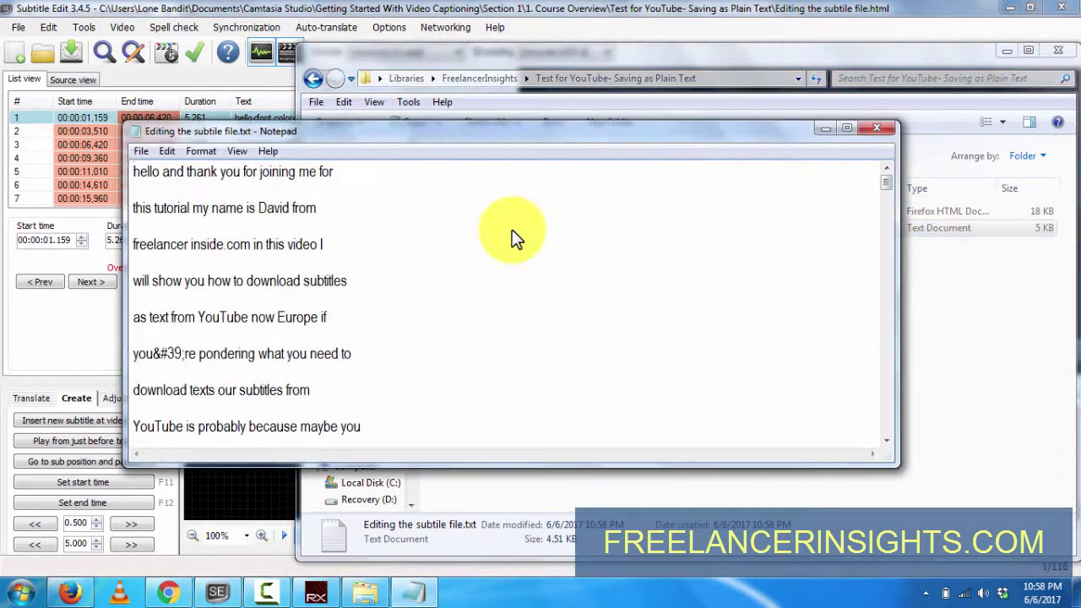
# Step: Maximize Notepad, scroll to the last caption line, then minimize it
pyautogui.click(846, 129)
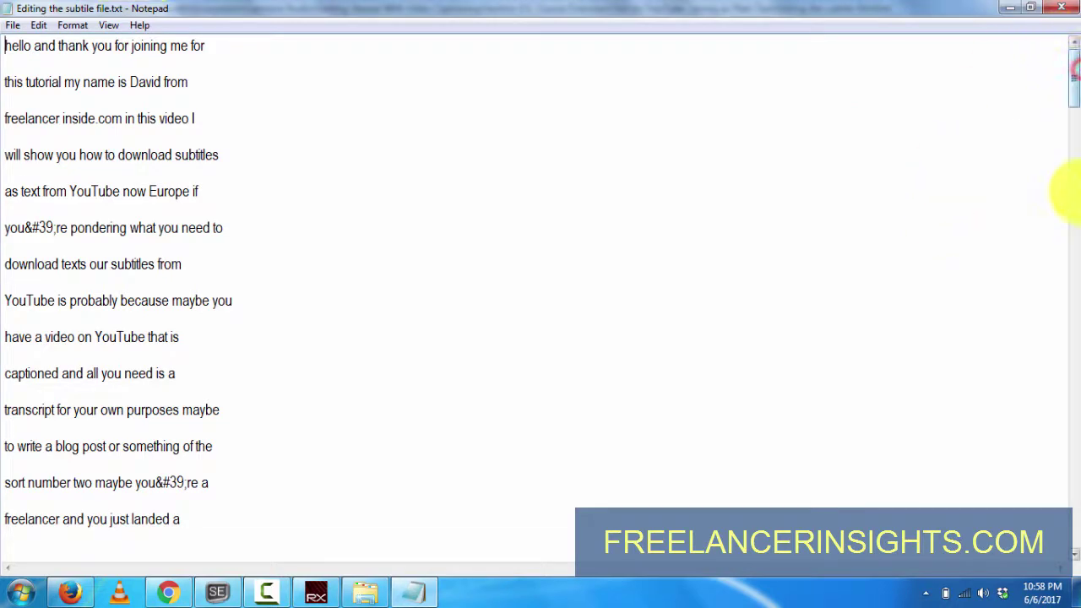
pyautogui.moveTo(1077, 101); pyautogui.dragTo(1050, 577)
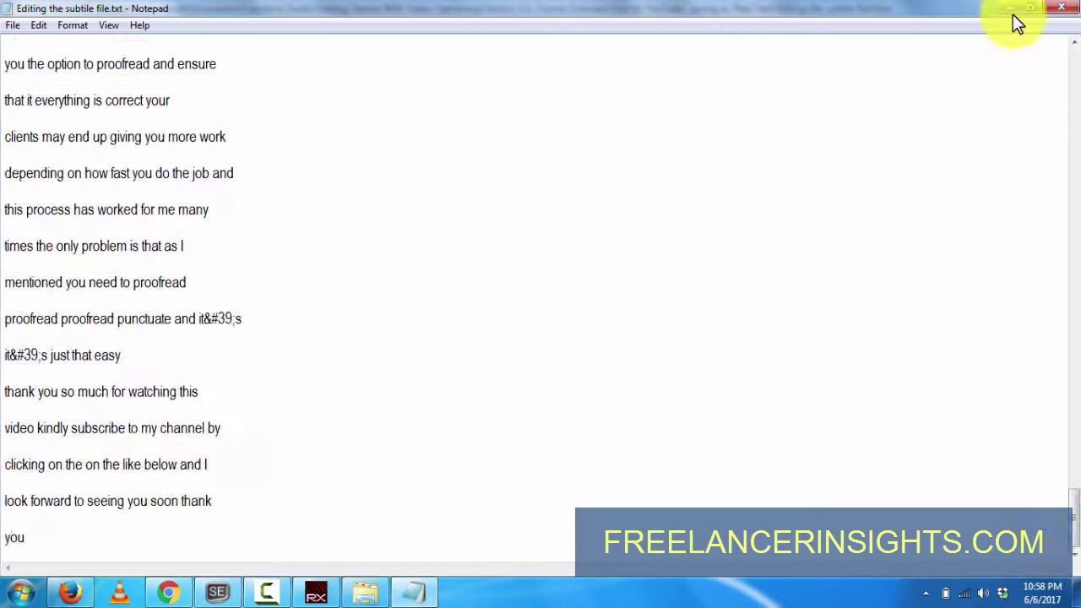
pyautogui.click(1013, 13)
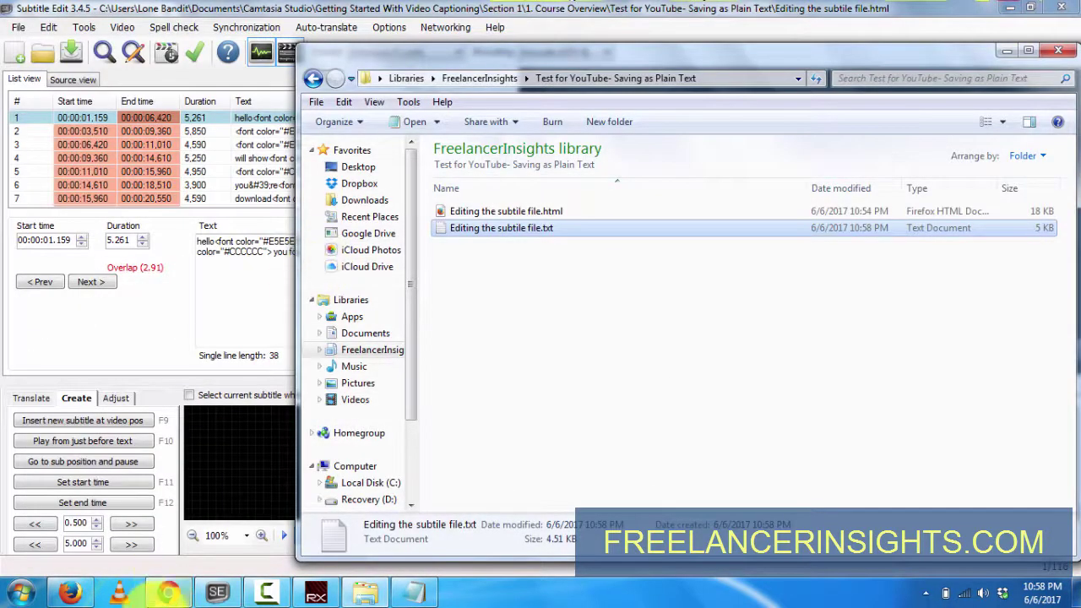
# Step: In the browser, look through the Comments, video edit, Subtitle Edit website and timedtext XML tabs
pyautogui.click(168, 593)
pyautogui.click(29, 10)
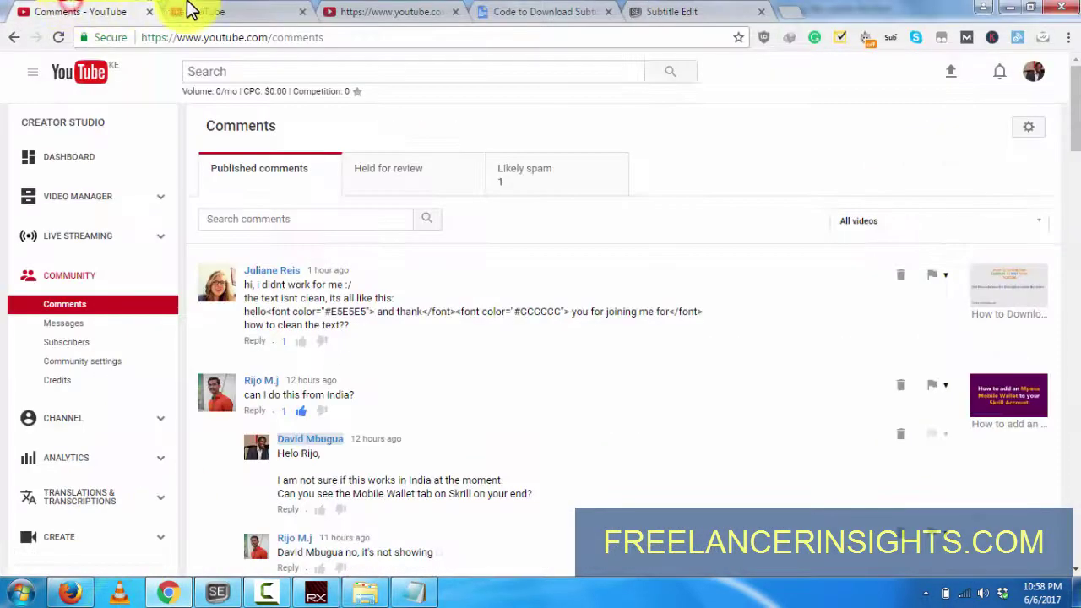
pyautogui.click(191, 10)
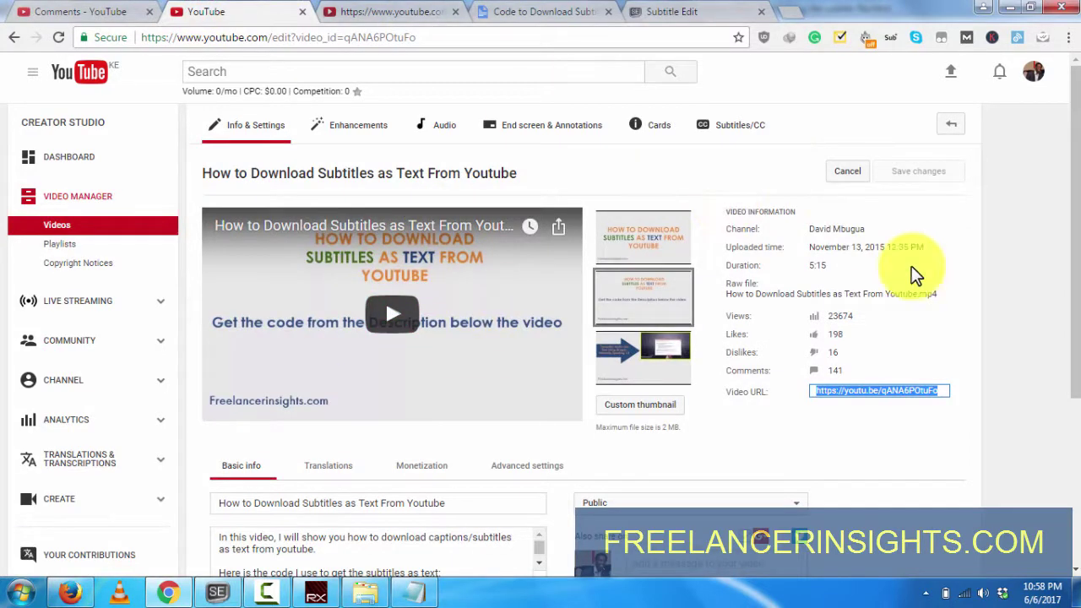
pyautogui.click(668, 11)
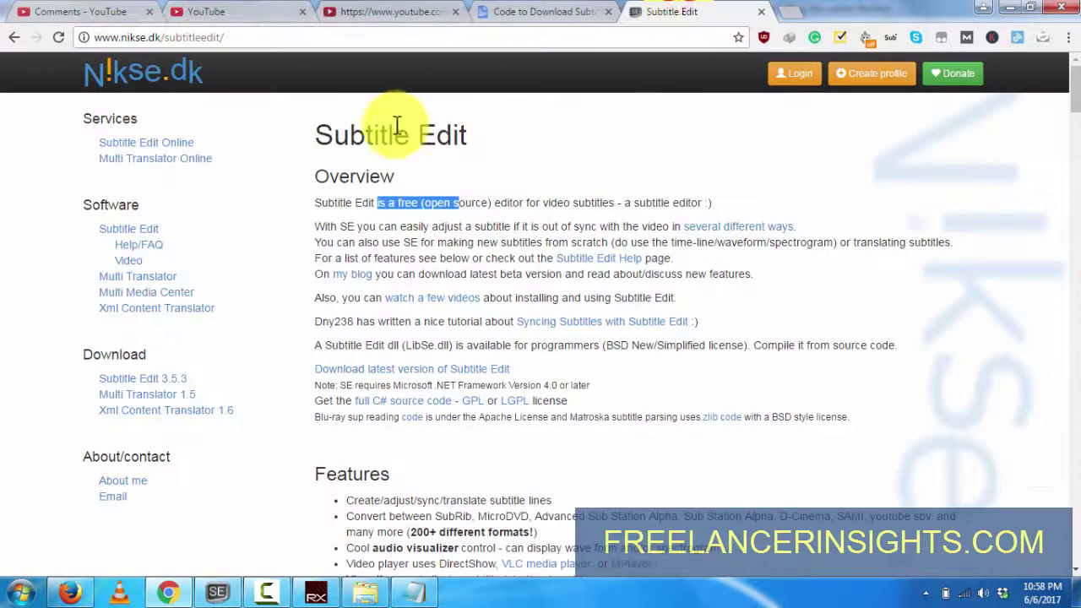
pyautogui.click(371, 10)
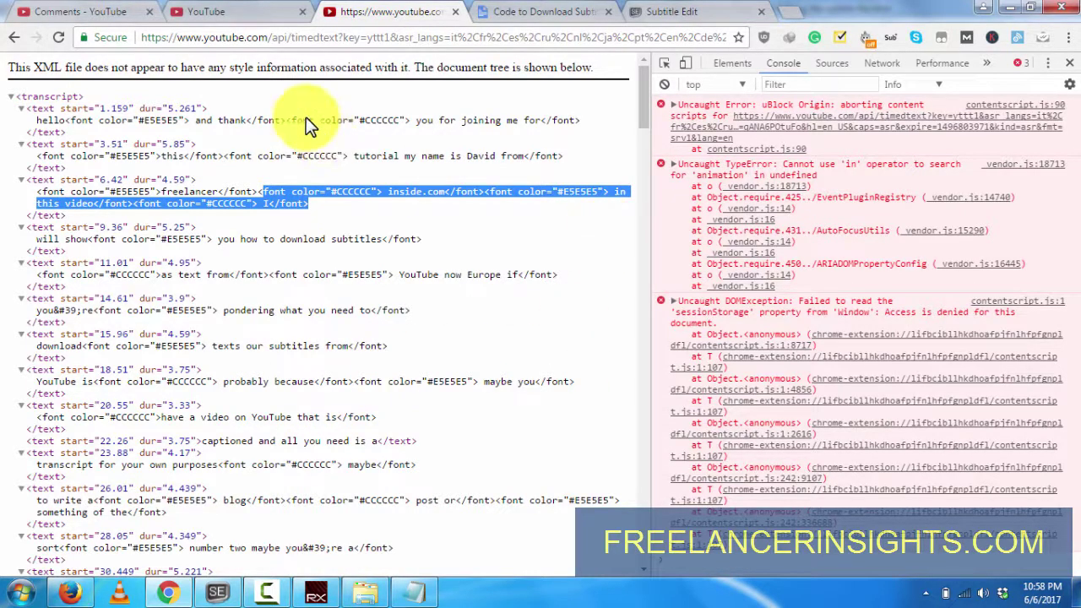
pyautogui.click(228, 12)
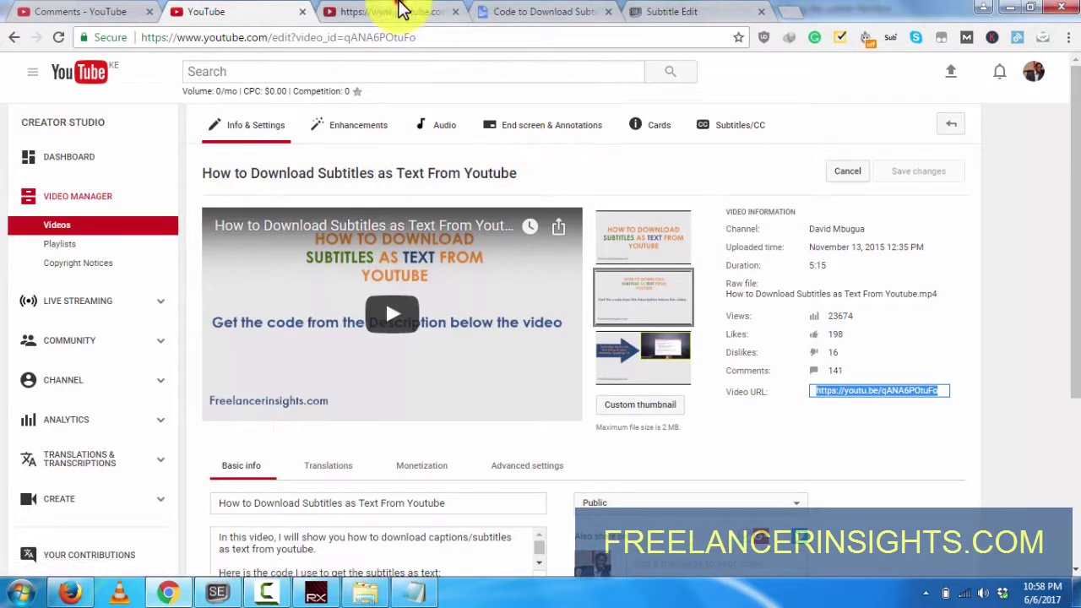
pyautogui.click(398, 12)
# Step: Return to the video's watch page, close developer tools, pause the ad and scroll up
pyautogui.click(15, 39)
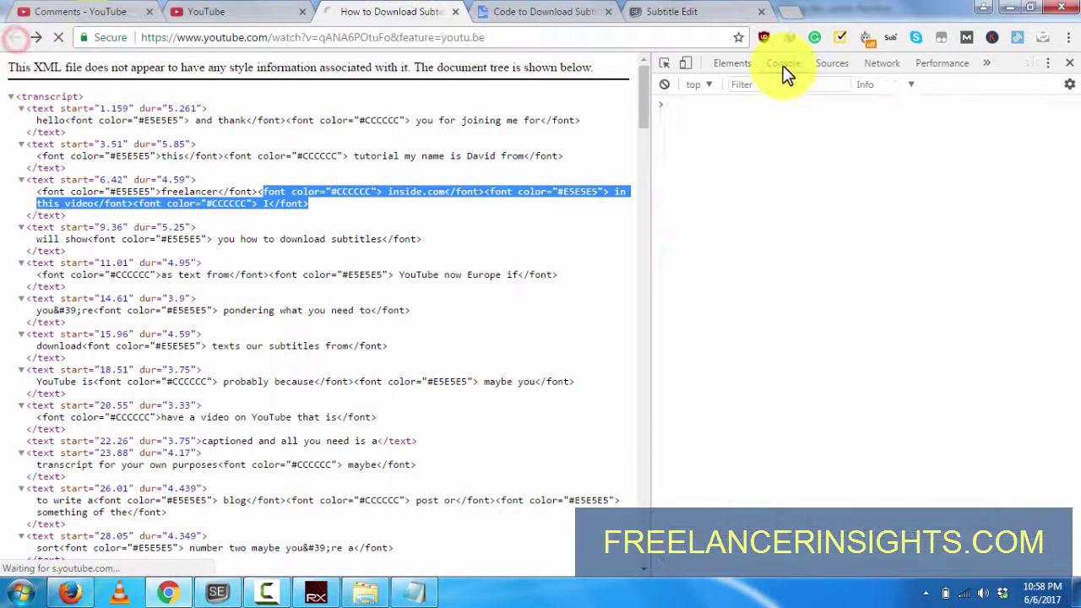
pyautogui.click(1071, 66)
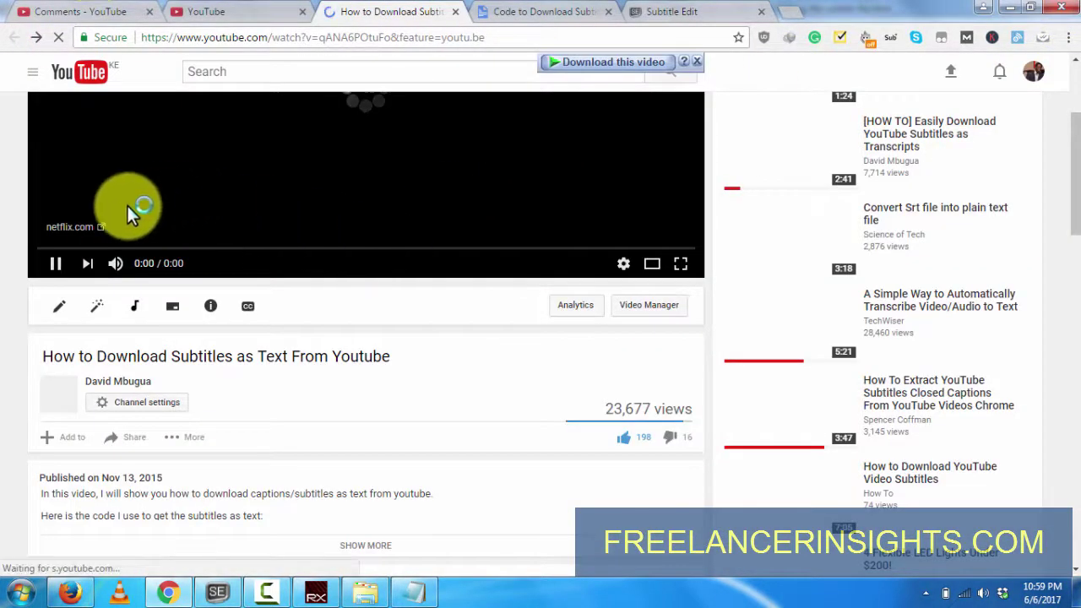
pyautogui.click(55, 267)
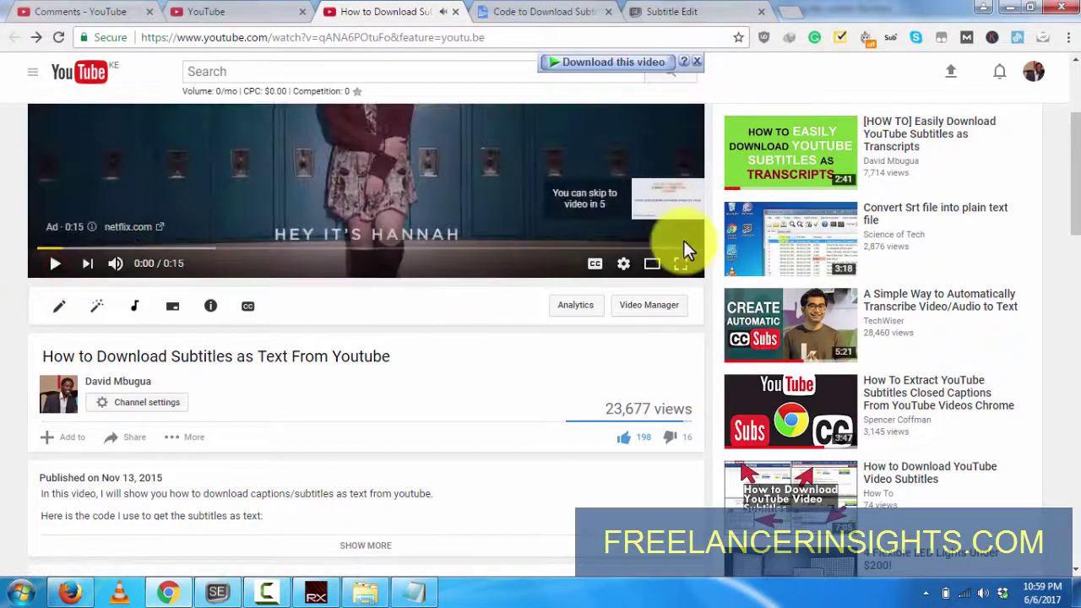
pyautogui.scroll(3, 1073, 144)
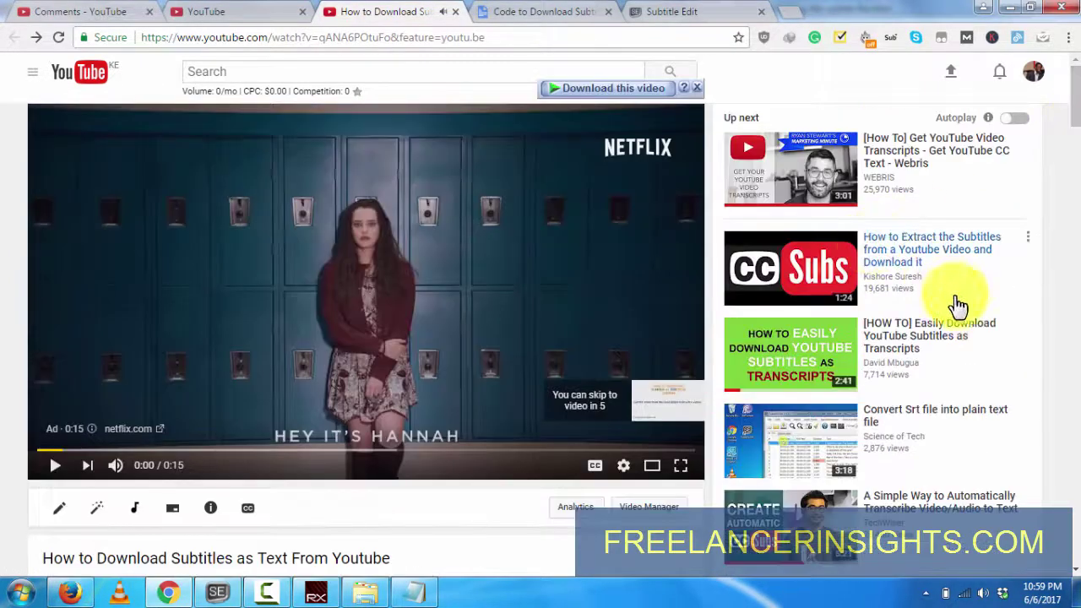
# Step: Open the [HOW TO] Easily Download YouTube Subtitles as Transcripts video, pause it and show its transcript
pyautogui.click(933, 338)
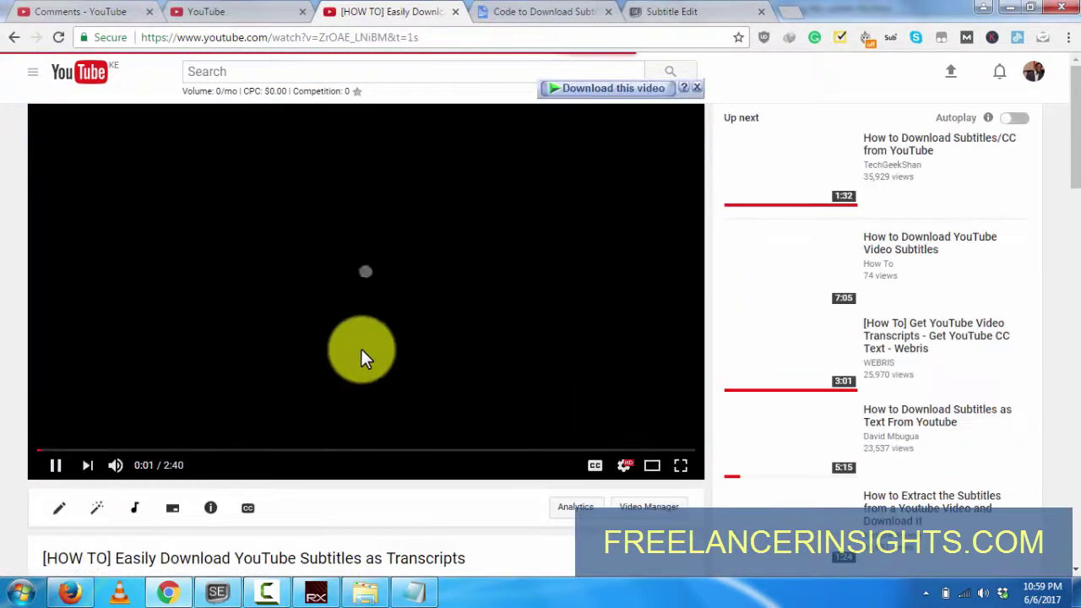
pyautogui.click(54, 468)
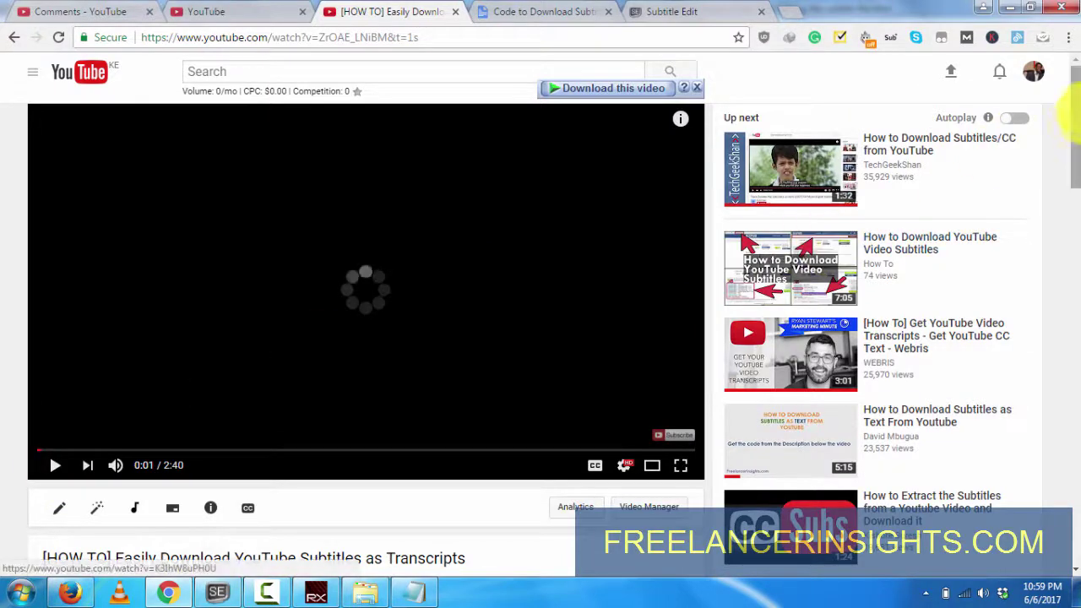
pyautogui.moveTo(1075, 123); pyautogui.dragTo(1073, 184)
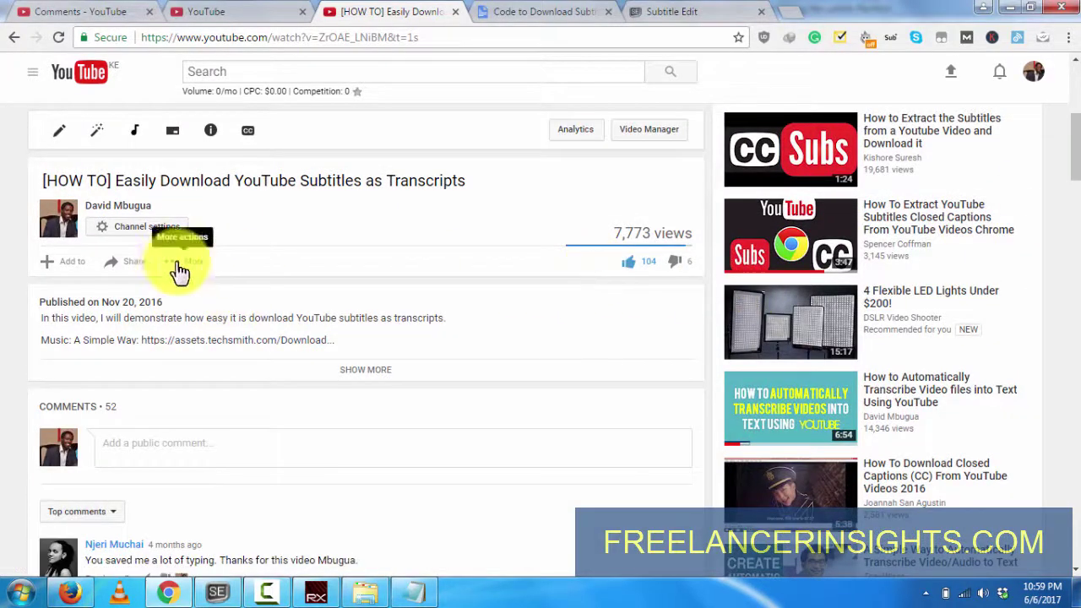
pyautogui.click(178, 263)
pyautogui.click(217, 313)
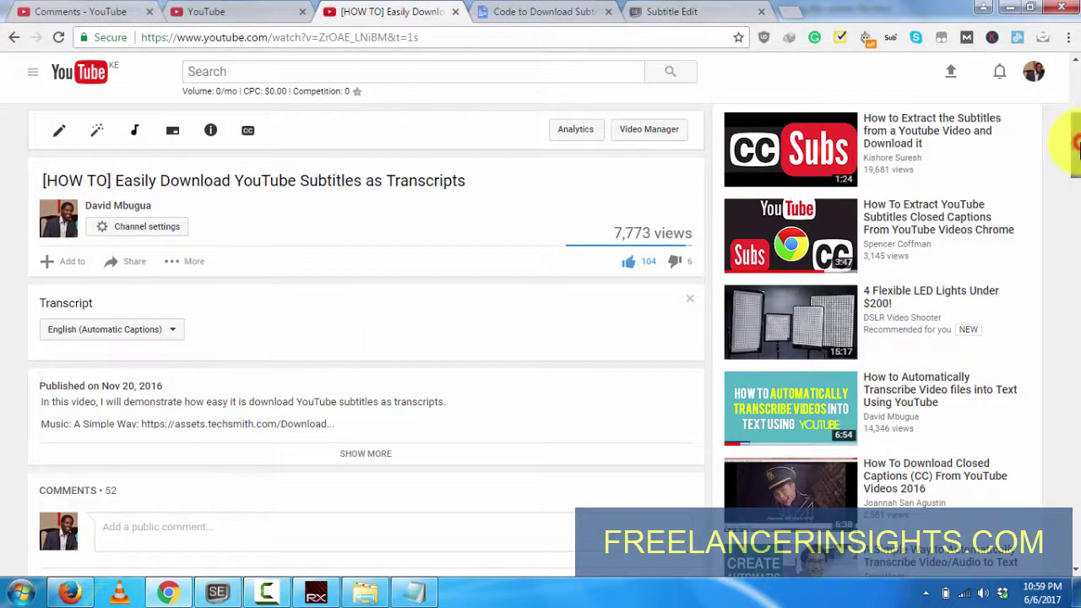
pyautogui.moveTo(1074, 143)
pyautogui.mouseDown()
pyautogui.moveTo(1069, 76)
pyautogui.moveTo(1073, 196)
pyautogui.moveTo(1073, 142)
pyautogui.mouseUp()
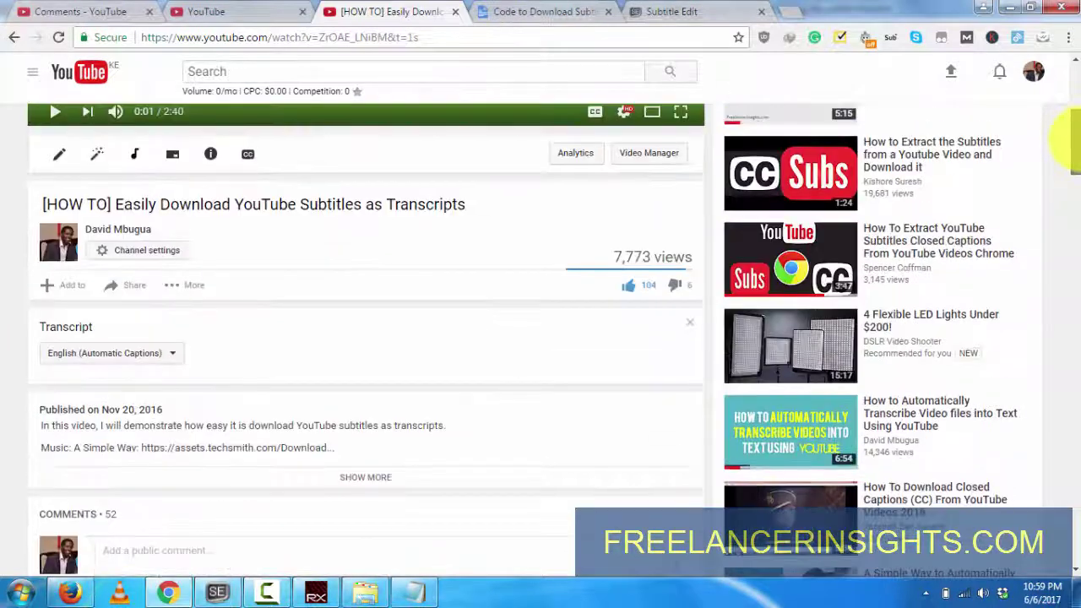
# Step: Switch the transcript to English (Automatic Captions), then select and copy all its text
pyautogui.click(49, 118)
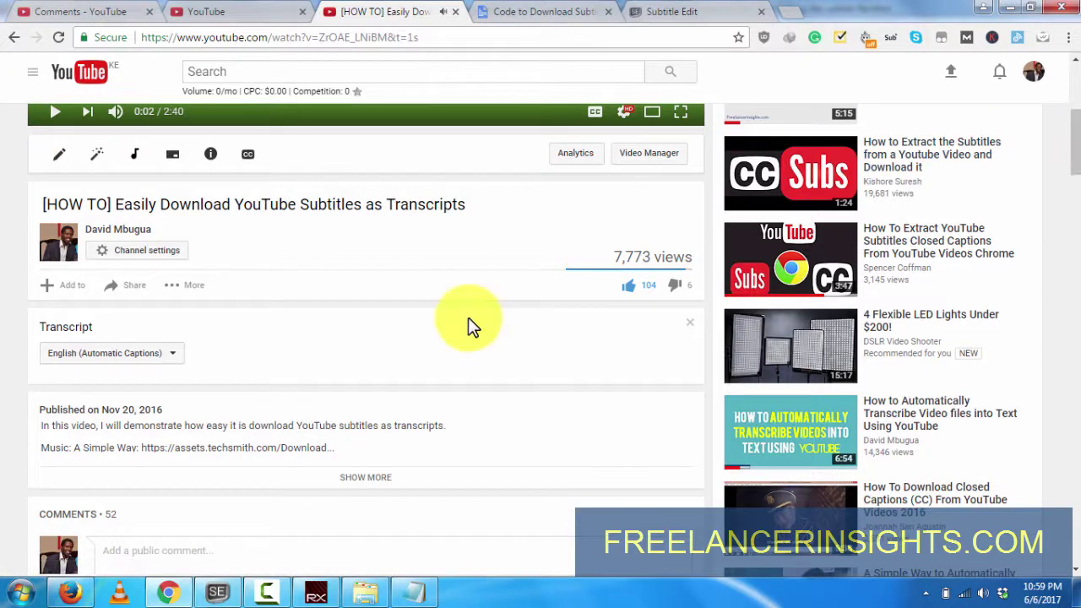
pyautogui.click(162, 355)
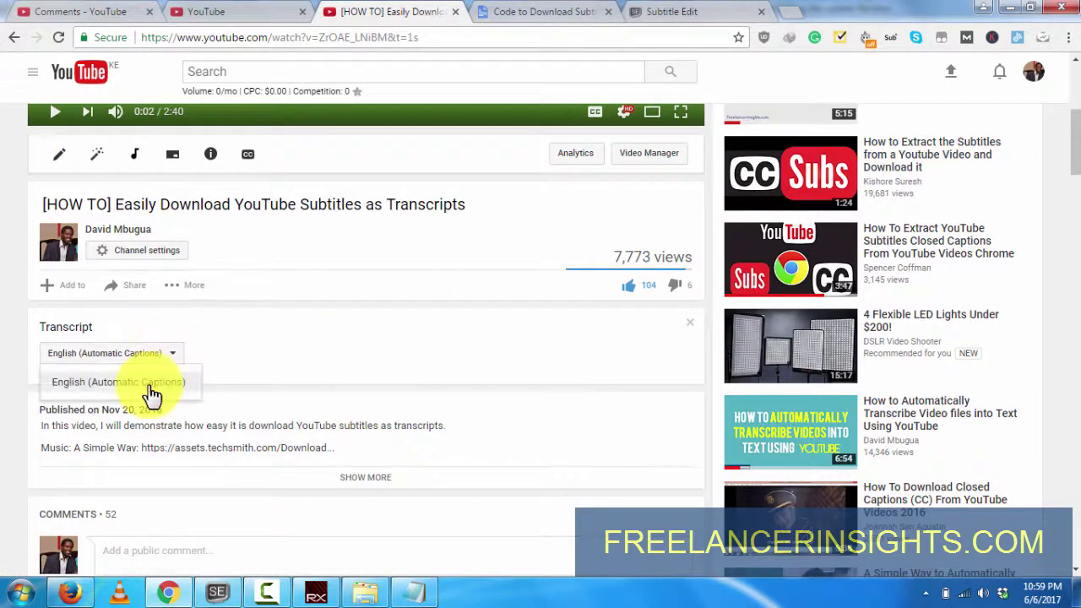
pyautogui.click(150, 391)
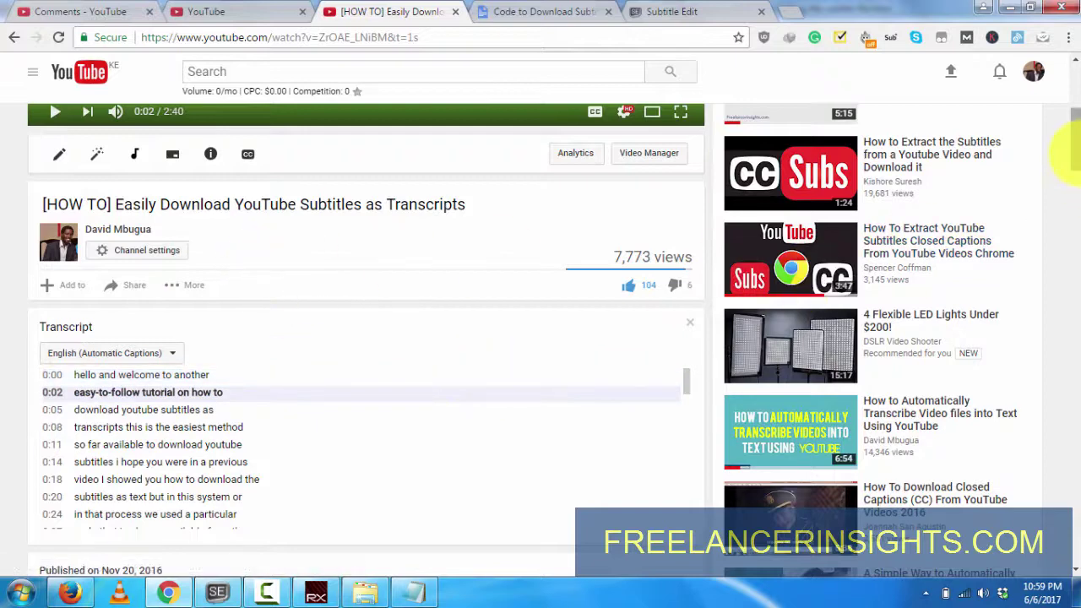
pyautogui.moveTo(1073, 148)
pyautogui.mouseDown()
pyautogui.moveTo(1073, 176)
pyautogui.moveTo(1069, 145)
pyautogui.mouseUp()
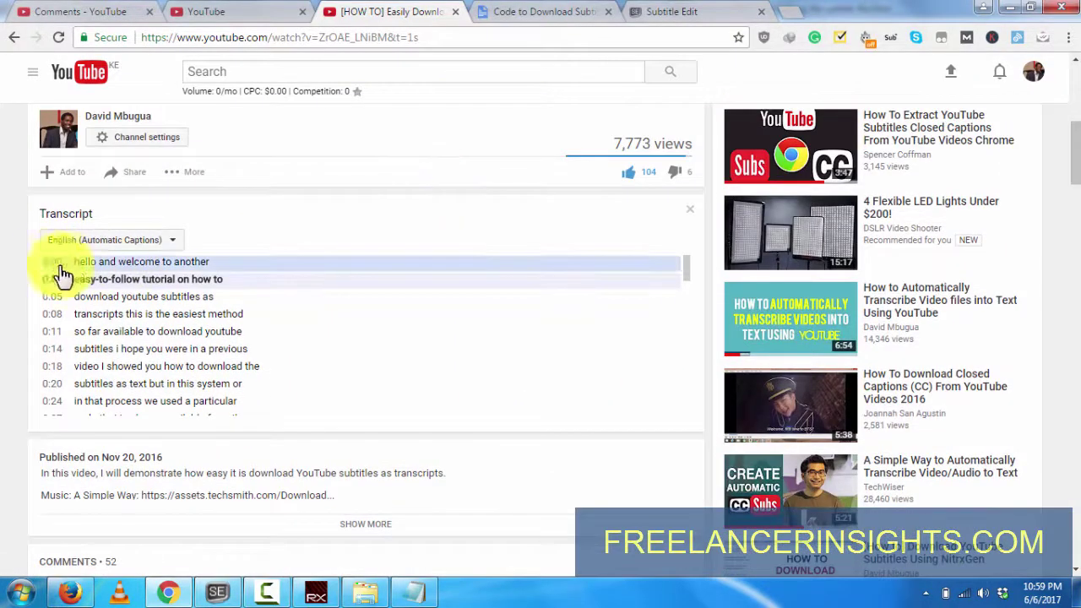
pyautogui.moveTo(36, 264); pyautogui.dragTo(296, 420)
pyautogui.rightClick(189, 372)
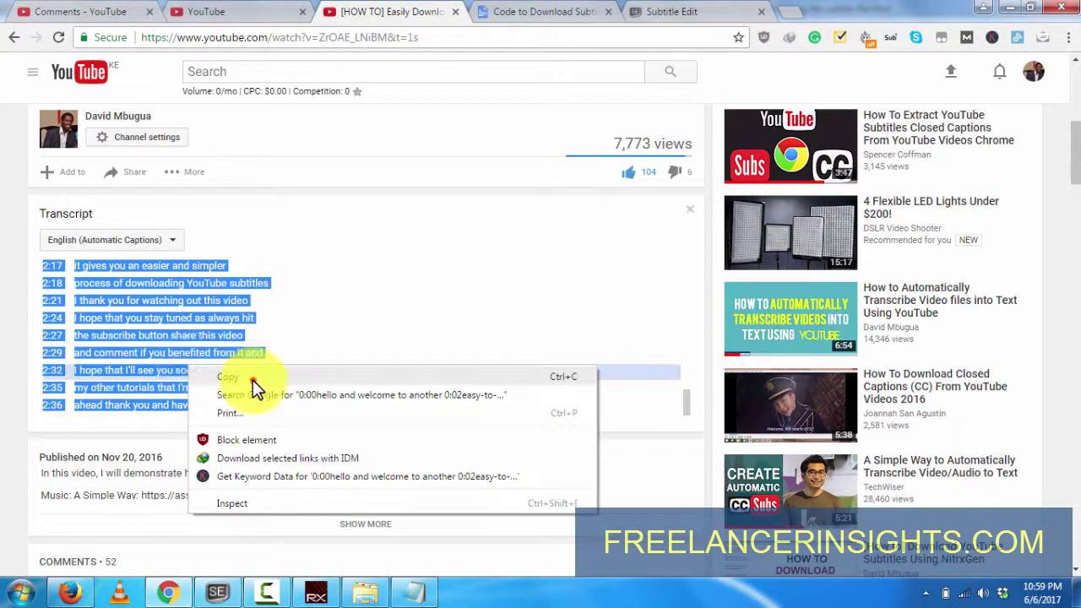
pyautogui.click(253, 377)
# Step: Switch to Subtitle Edit and start a new empty subtitle
pyautogui.click(217, 591)
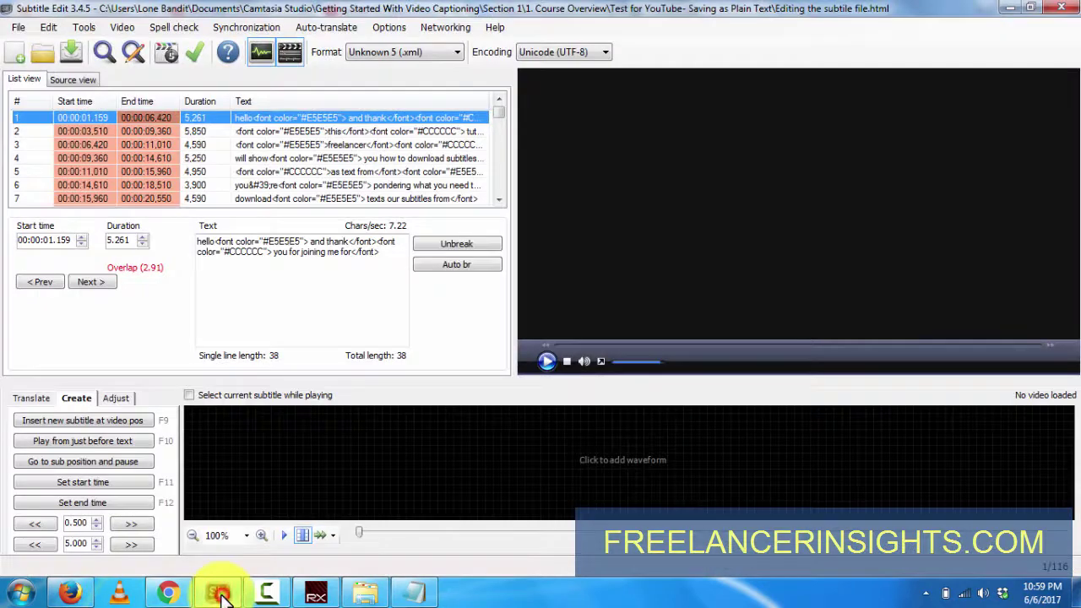
pyautogui.click(18, 27)
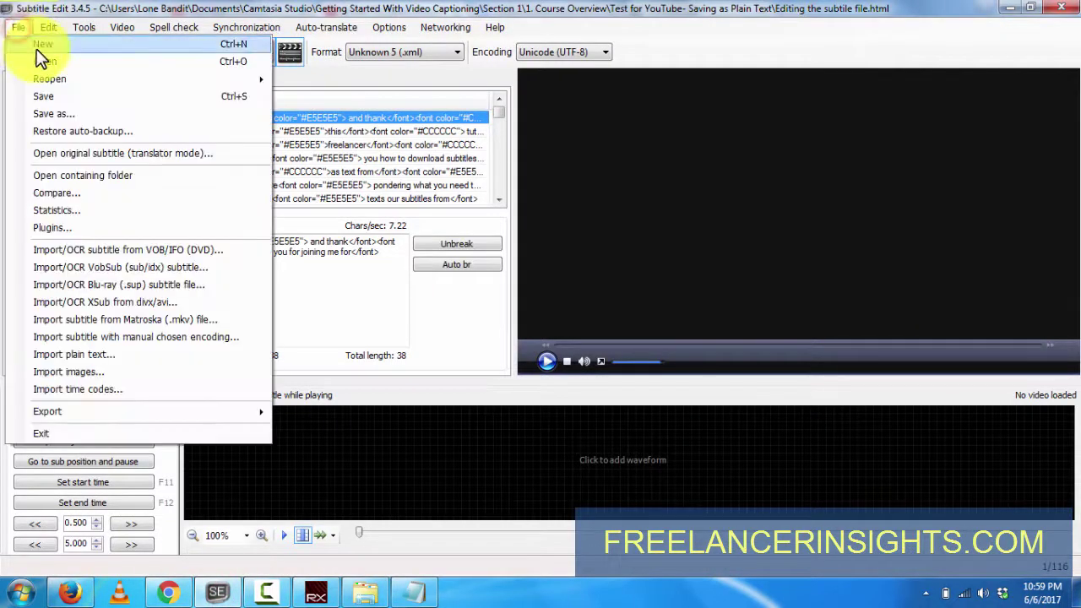
pyautogui.click(36, 49)
# Step: Paste the YouTube transcript into Source view, then return to List view showing 57 lines
pyautogui.click(73, 79)
pyautogui.rightClick(94, 127)
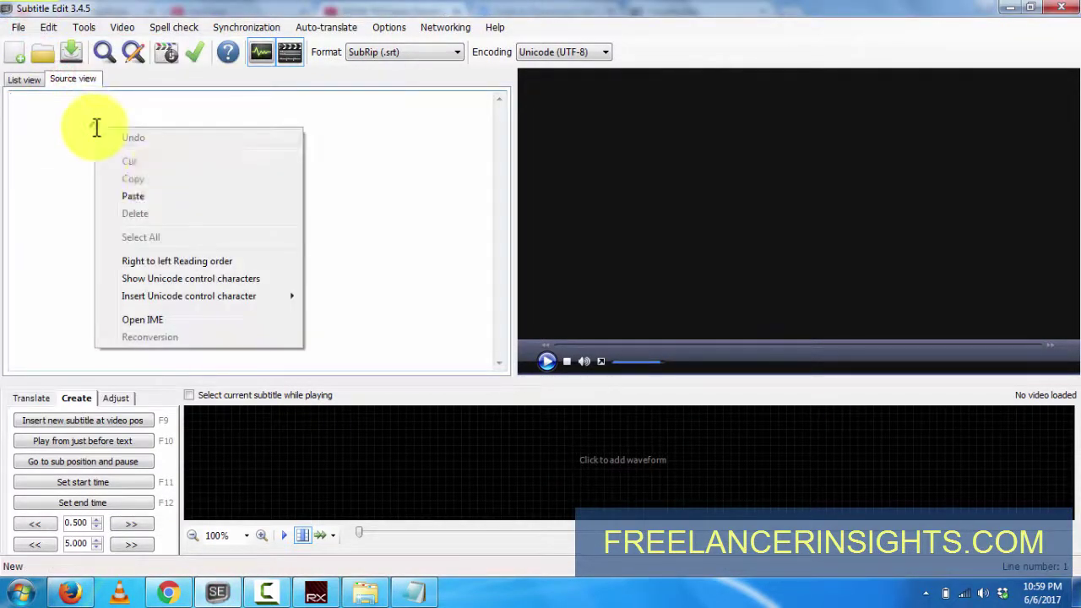
pyautogui.click(161, 196)
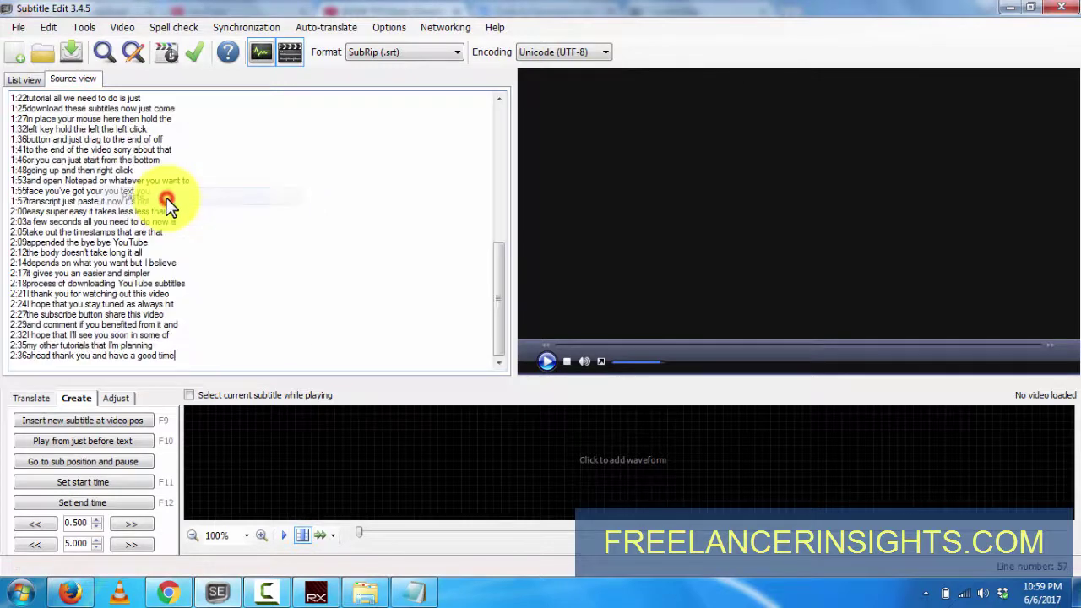
pyautogui.click(21, 28)
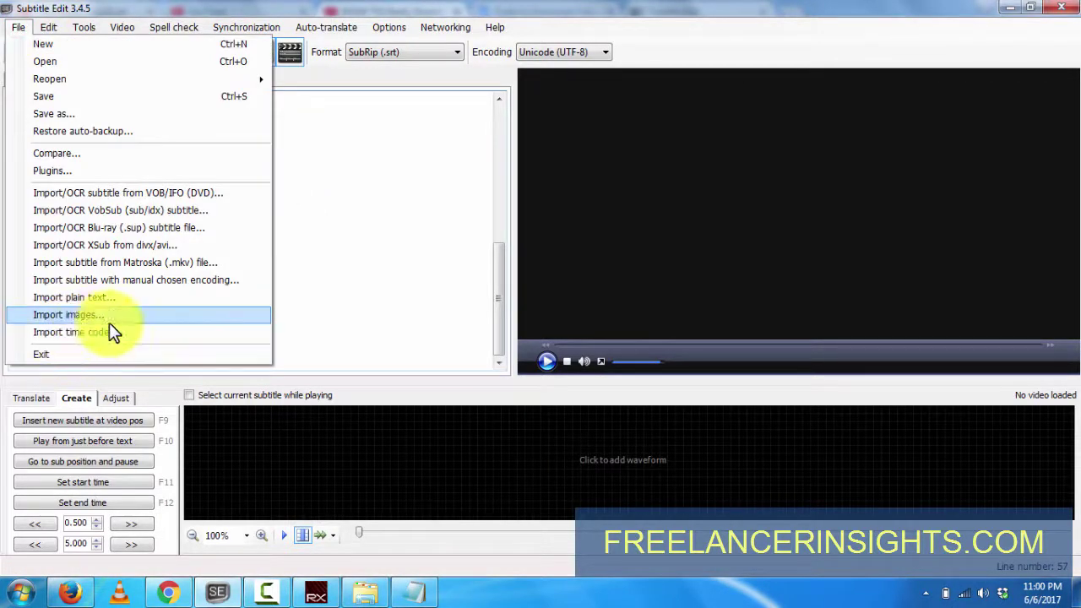
pyautogui.click(408, 196)
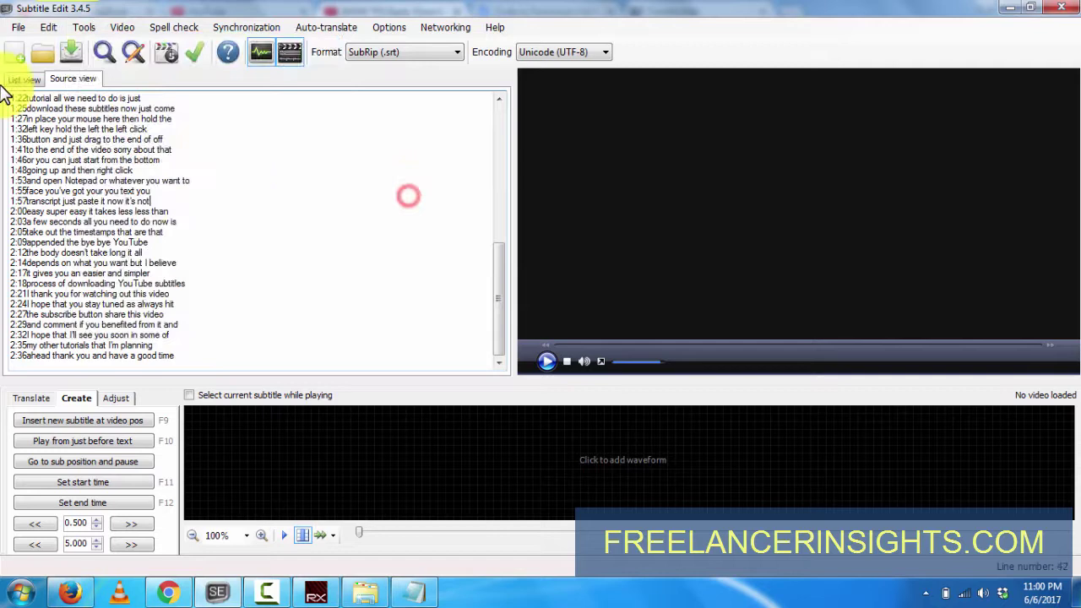
pyautogui.click(28, 80)
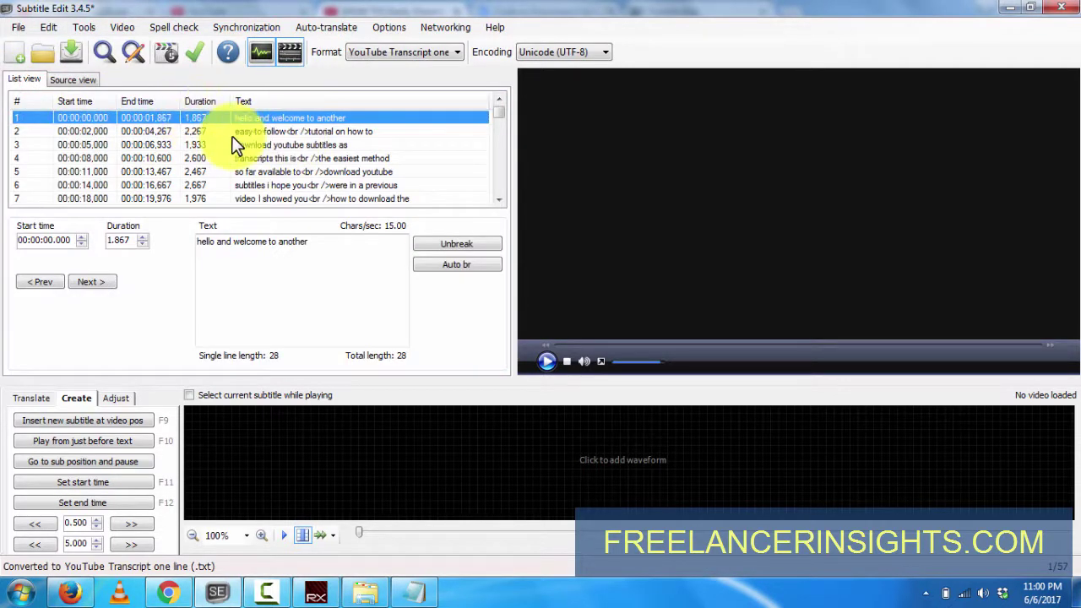
pyautogui.click(18, 27)
pyautogui.moveTo(93, 397)
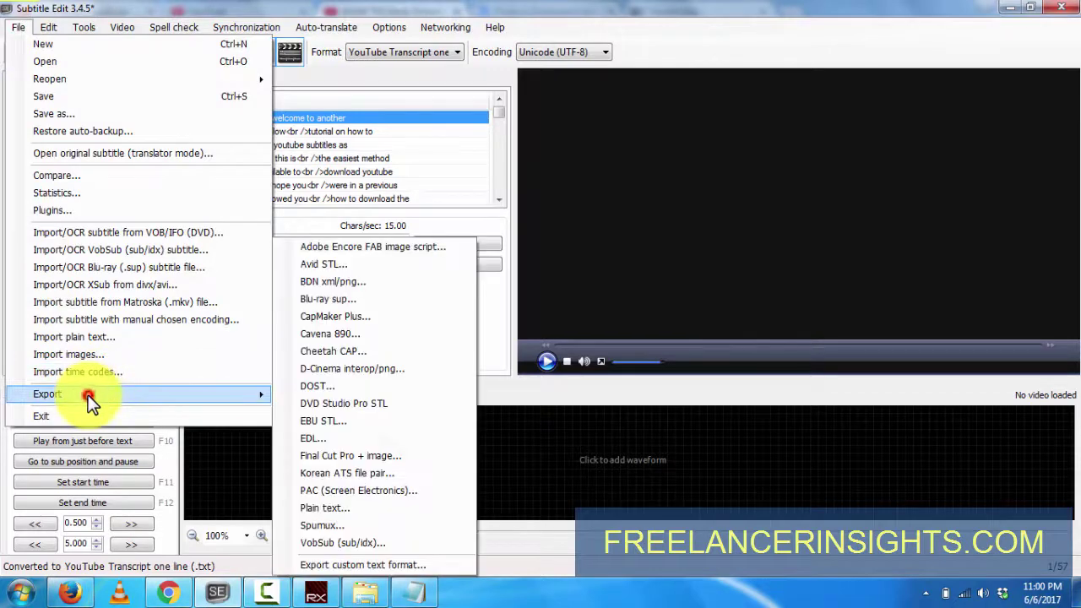
pyautogui.click(337, 521)
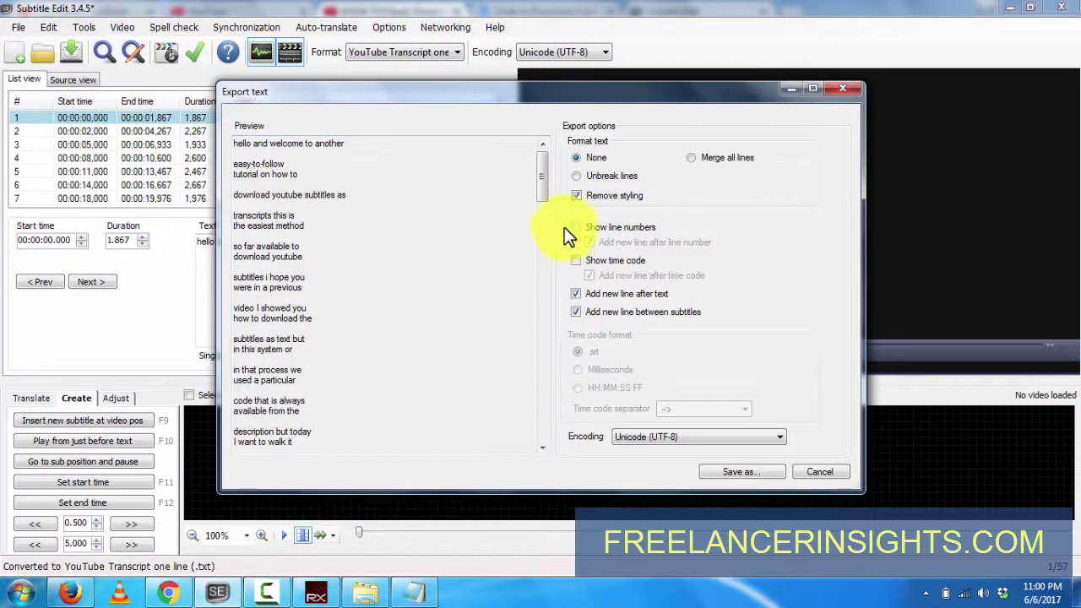
pyautogui.moveTo(545, 186); pyautogui.dragTo(558, 440)
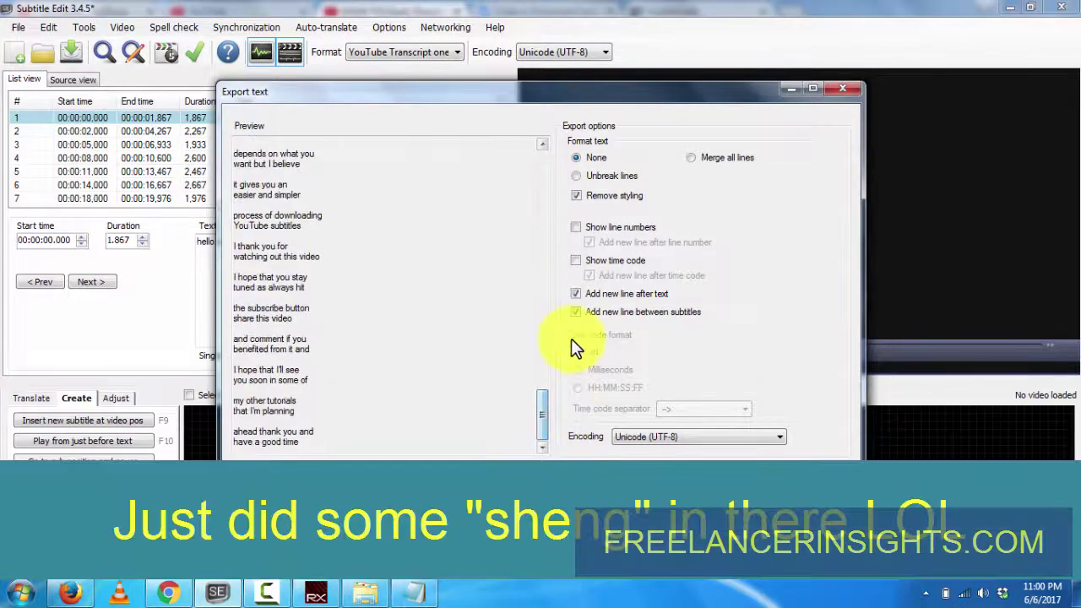
pyautogui.click(541, 420)
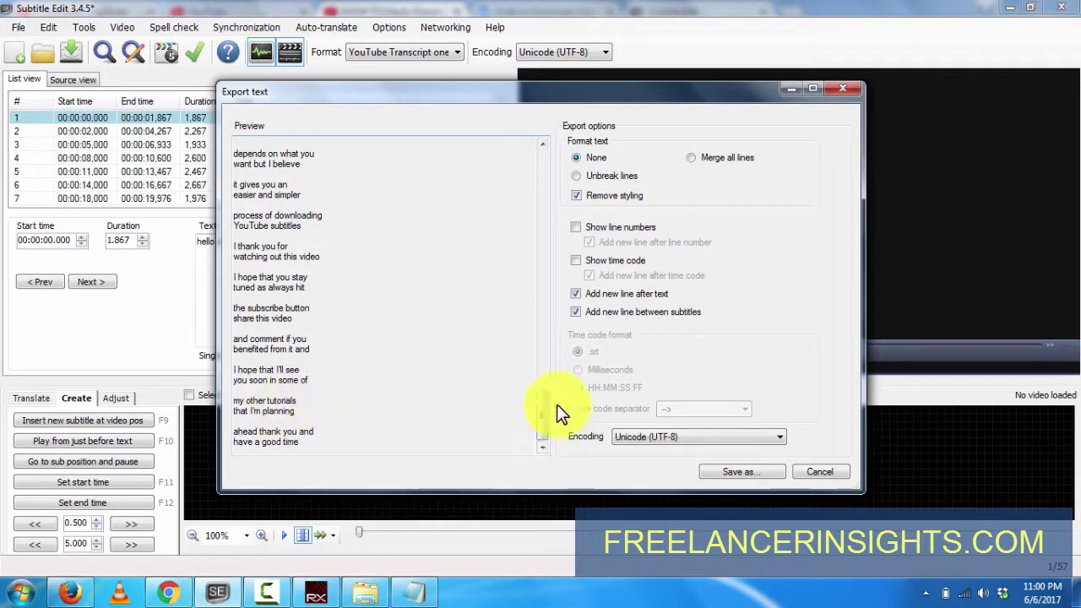
pyautogui.click(741, 469)
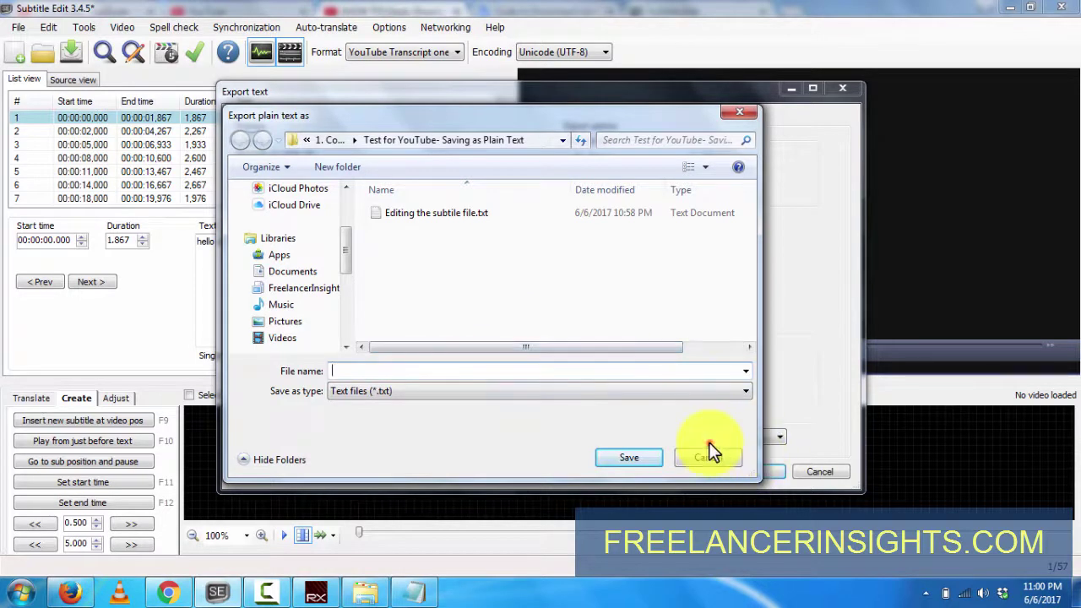
pyautogui.click(709, 446)
pyautogui.click(844, 474)
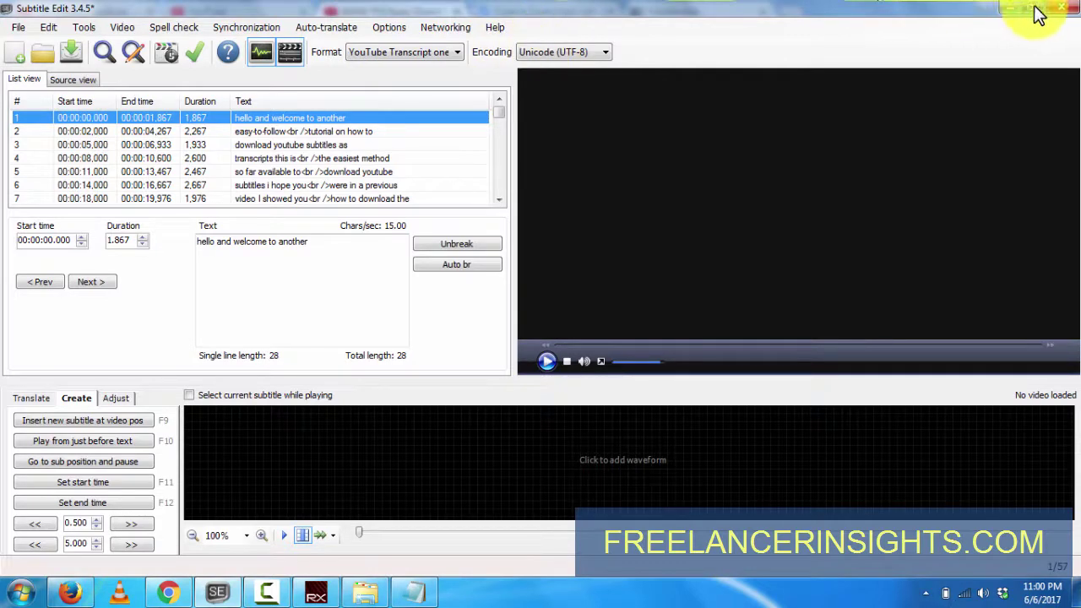
# Step: Bring up the browser and show the Comments - YouTube tab in Creator Studio
pyautogui.click(171, 592)
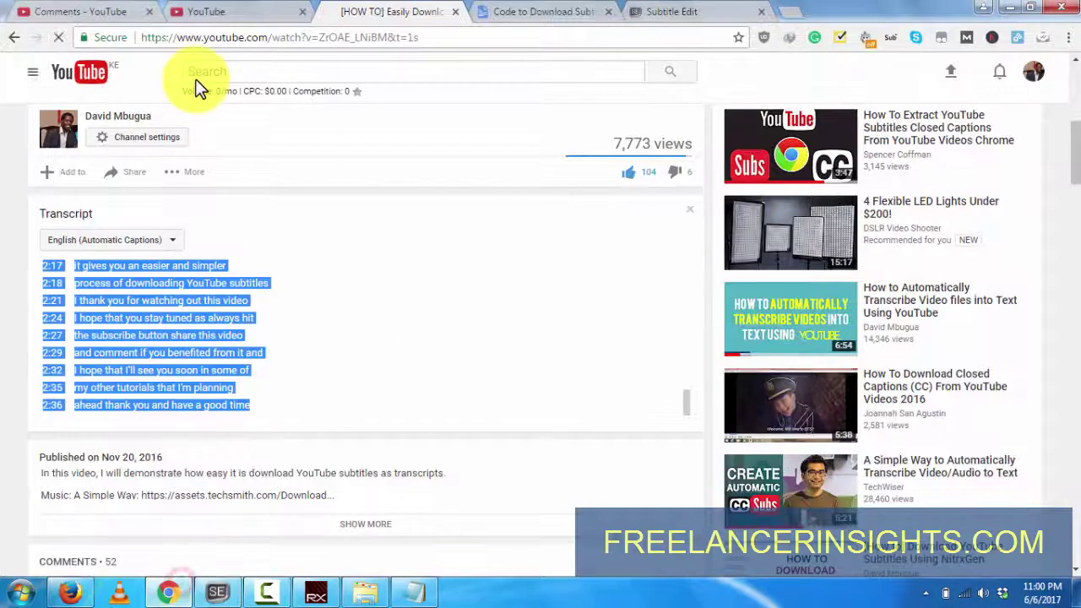
pyautogui.click(74, 11)
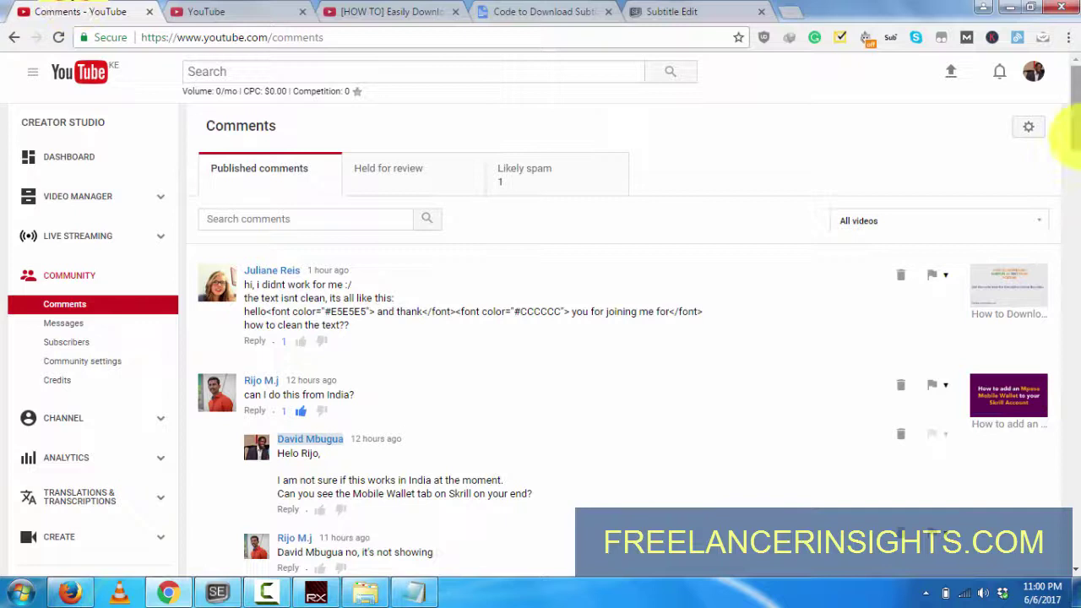